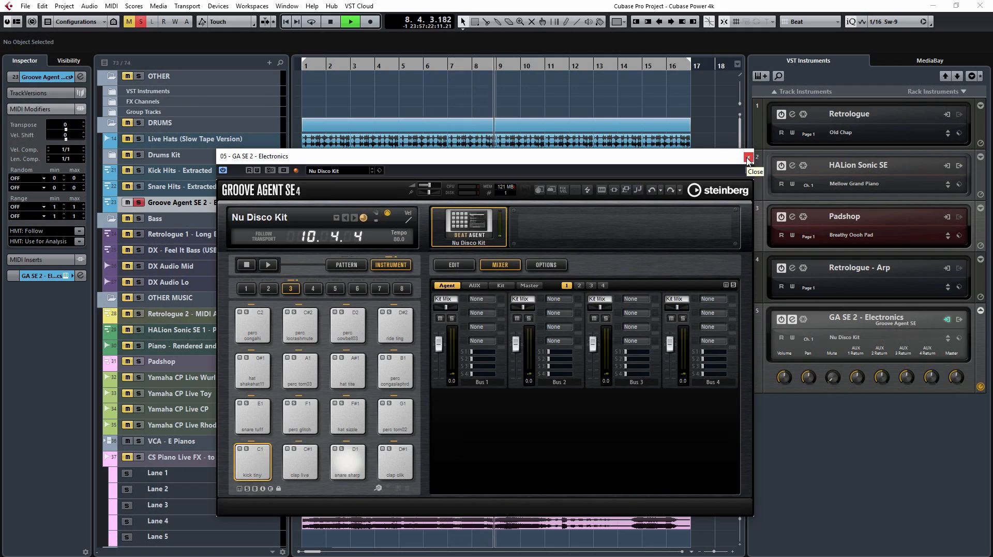
Step: Close the Groove Agent SE instrument window and stop playback
{"action": "left_click", "coordinate": [748, 159]}
{"action": "key", "text": "space"}
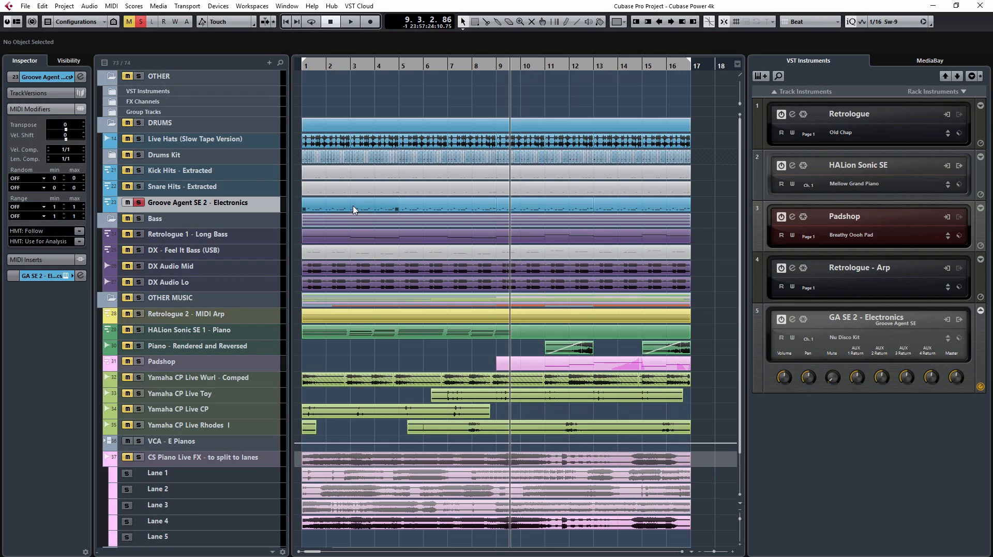
Step: Expand the Drums Kit folder, inspect a drum event's hitpoints in the Sample Editor, and collapse the folder again
{"action": "left_click_drag", "start_coordinate": [452, 161], "coordinate": [326, 164]}
{"action": "left_click", "coordinate": [109, 156]}
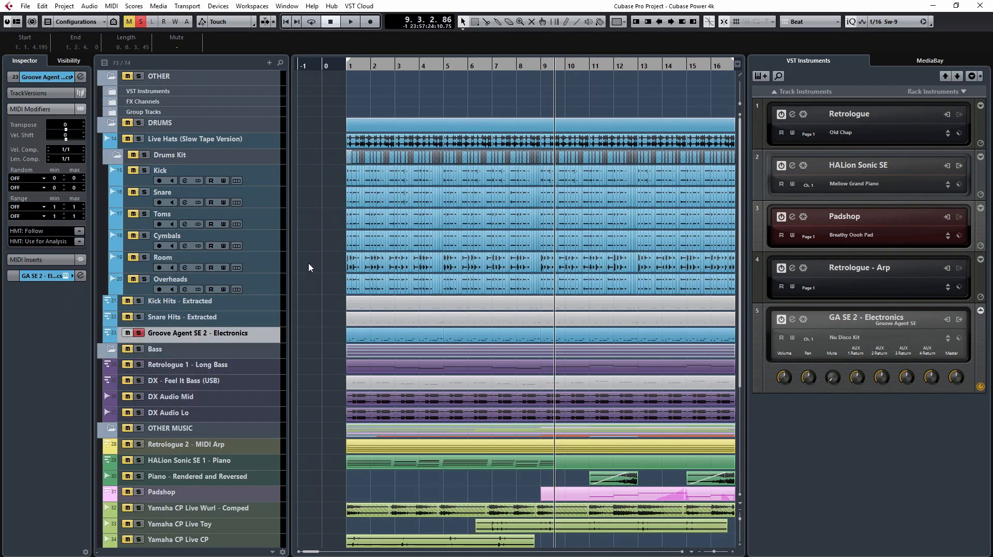
{"action": "left_click_drag", "start_coordinate": [309, 267], "coordinate": [601, 272]}
{"action": "double_click", "coordinate": [544, 268]}
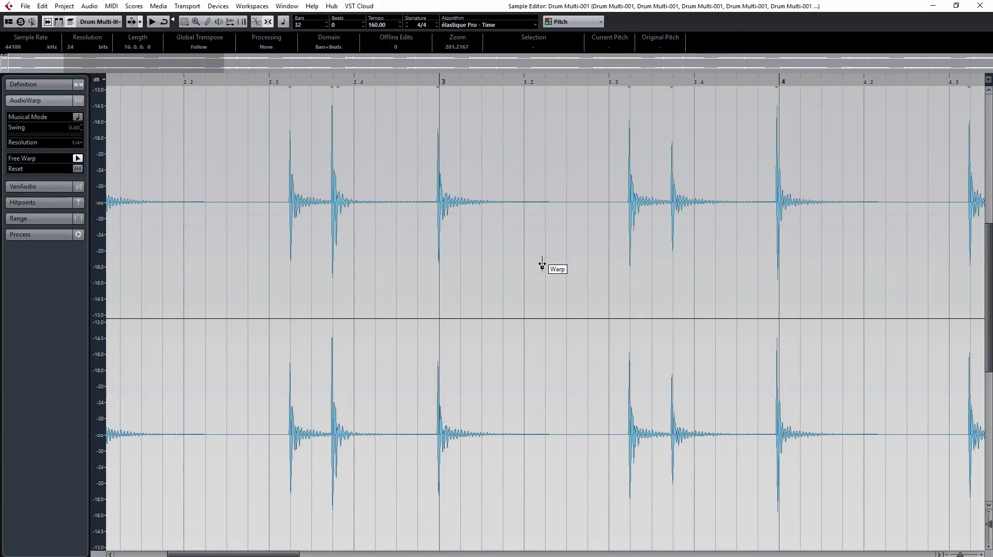
{"action": "left_click", "coordinate": [43, 203]}
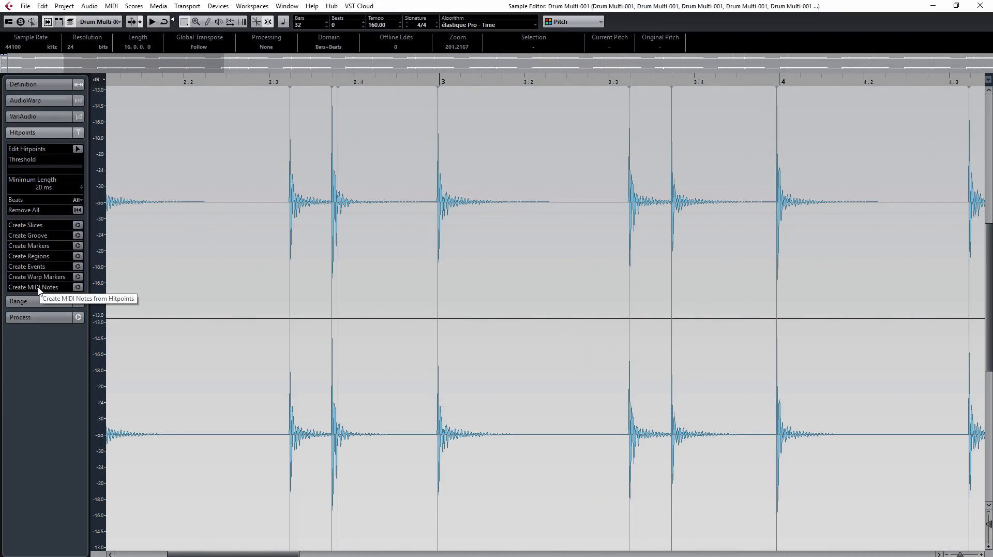
{"action": "left_click", "coordinate": [981, 6]}
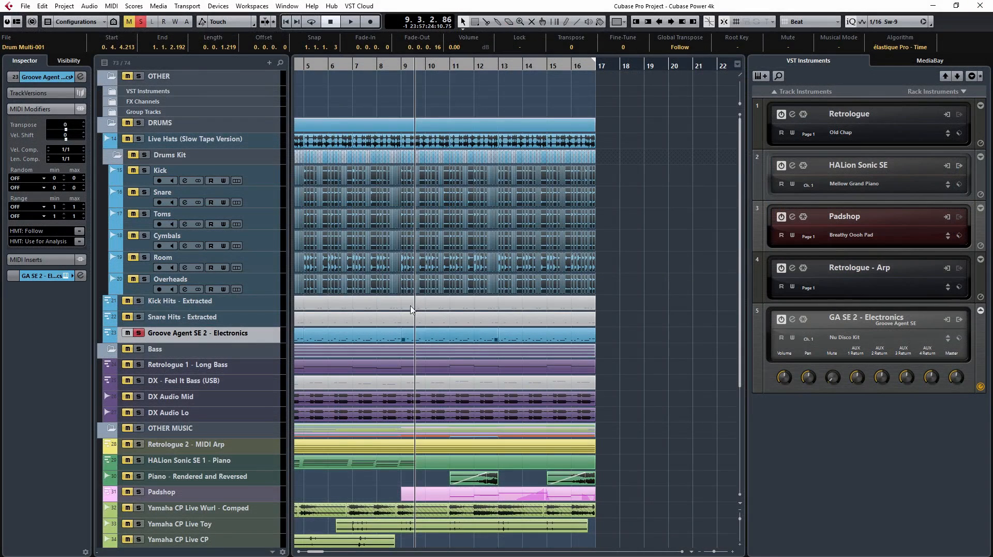
{"action": "left_click", "coordinate": [117, 157]}
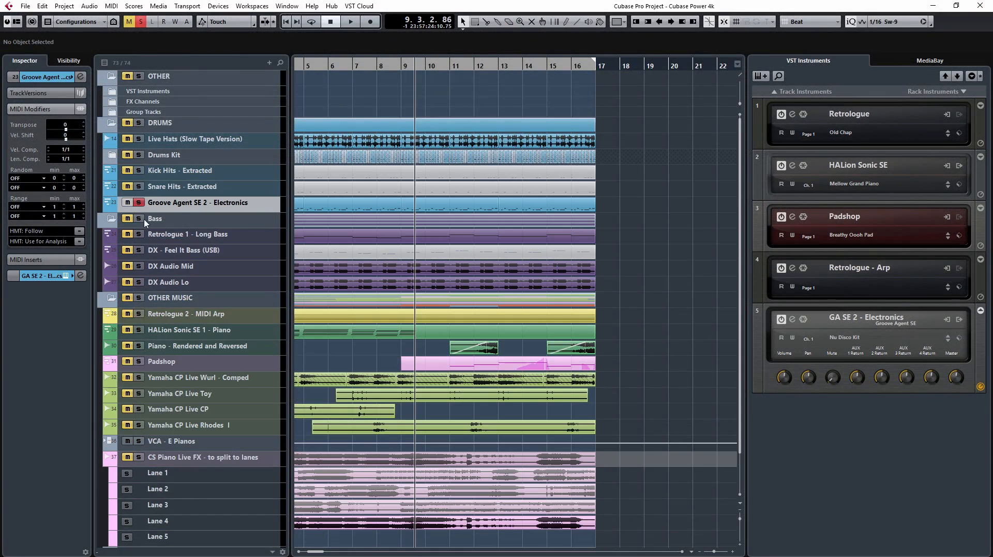
Step: Examine the notes of the Kick Hits - Extracted part in the Key Editor and close it
{"action": "left_click", "coordinate": [346, 181]}
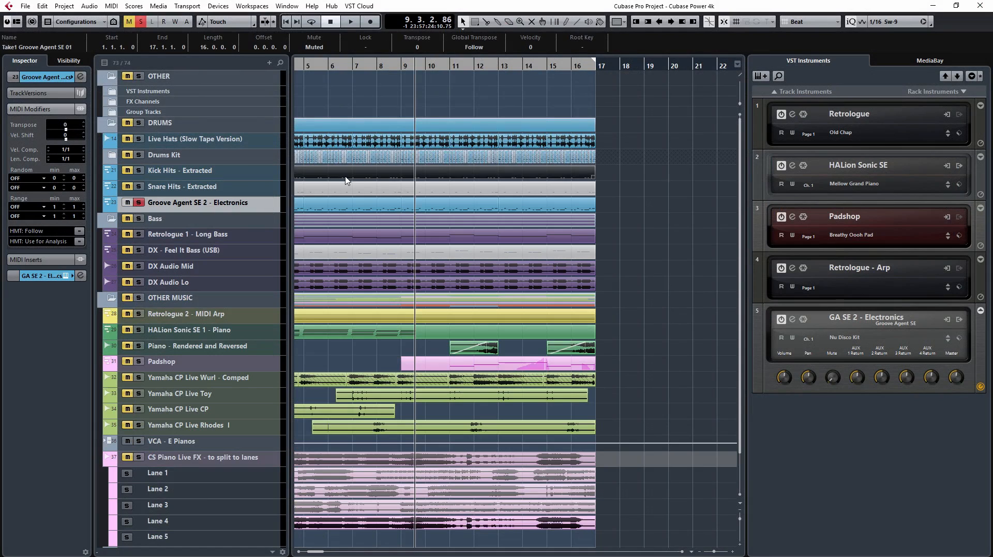
{"action": "double_click", "coordinate": [347, 181]}
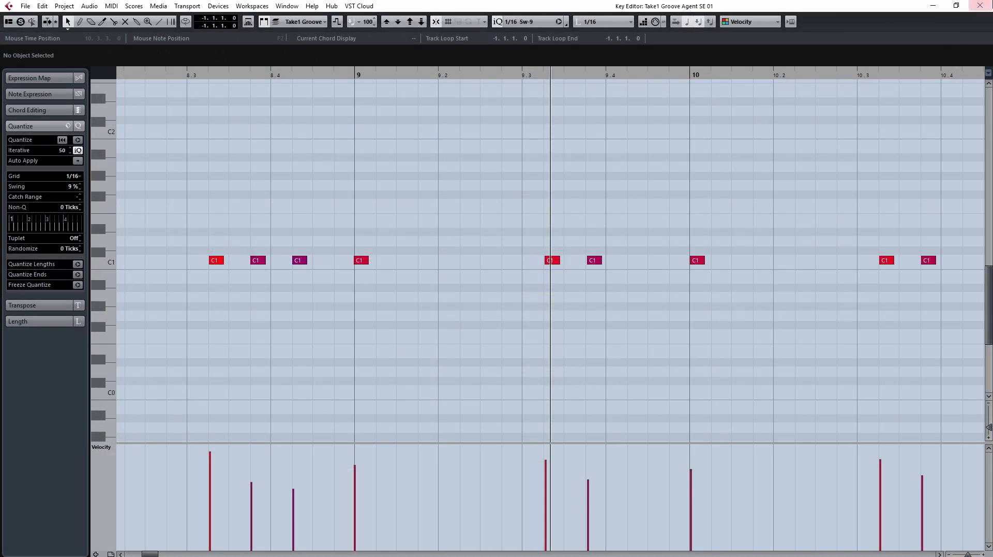
{"action": "left_click", "coordinate": [981, 6]}
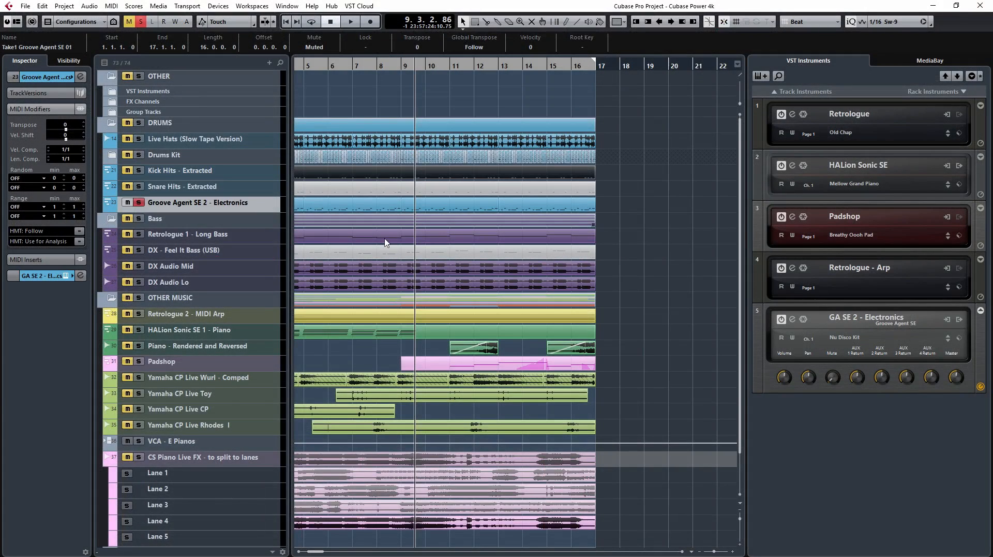
Step: Play the soloed Groove Agent SE 2 - Electronics track from the project start, then stop playback
{"action": "key", "text": "Home"}
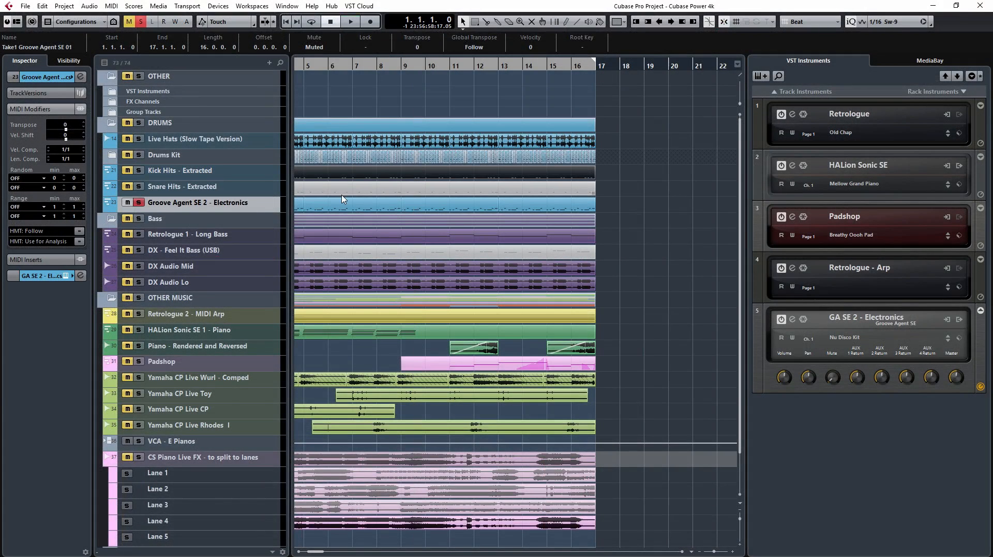
{"action": "left_click_drag", "start_coordinate": [316, 551], "coordinate": [308, 551]}
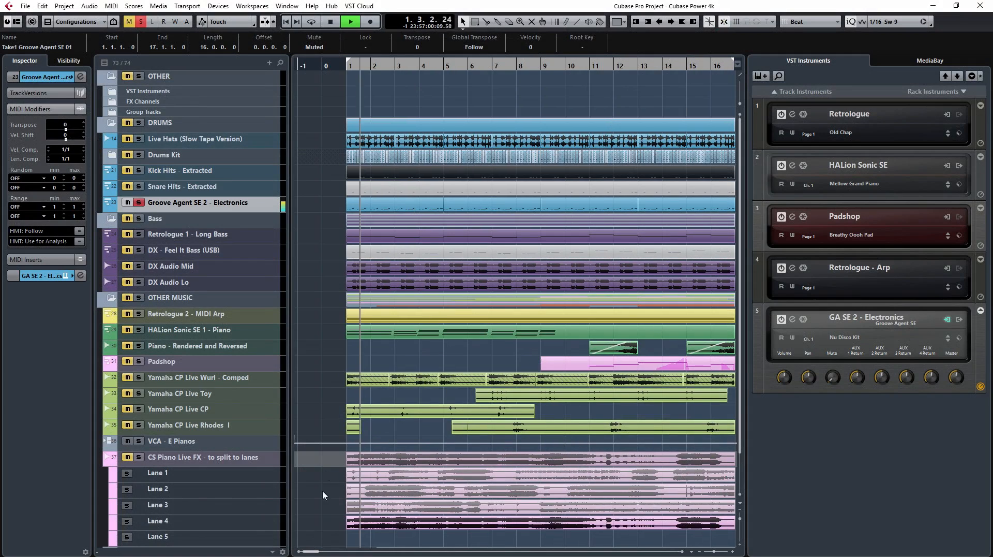
{"action": "key", "text": "g"}
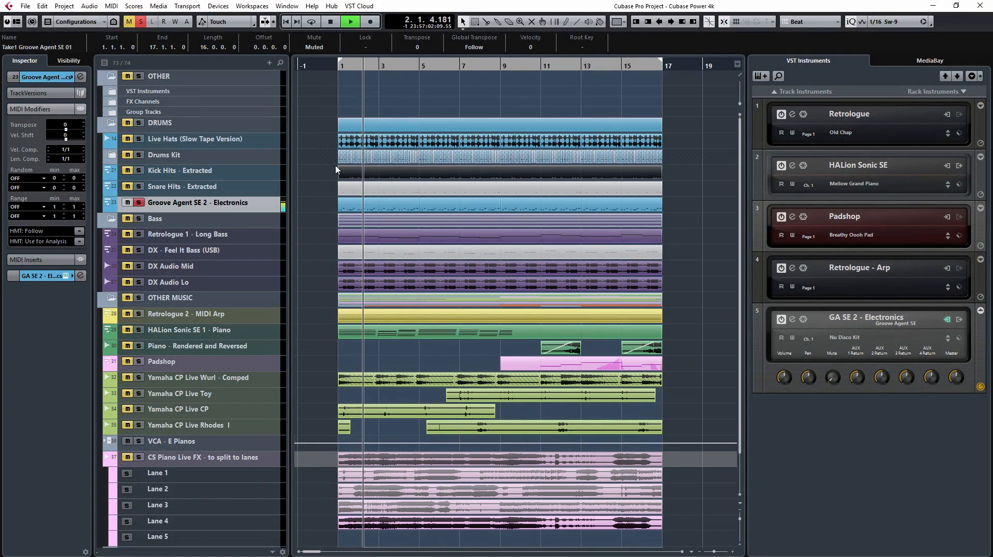
{"action": "key", "text": "space"}
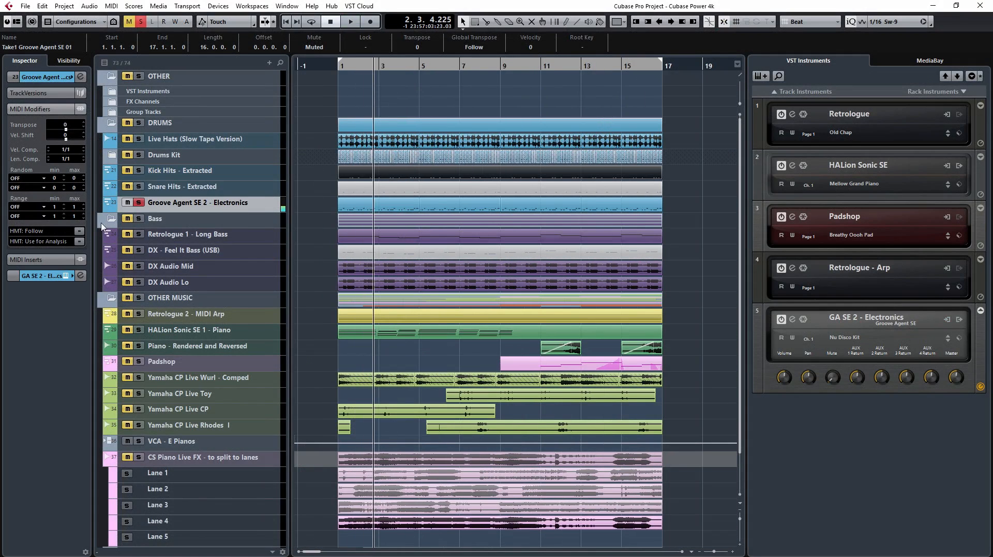
Step: Move the solo from Groove Agent SE 2 - Electronics to Retrologue 1 - Long Bass and play from the project start
{"action": "left_click", "coordinate": [139, 204]}
{"action": "left_click", "coordinate": [139, 235]}
{"action": "key", "text": "Home"}
{"action": "key", "text": "space"}
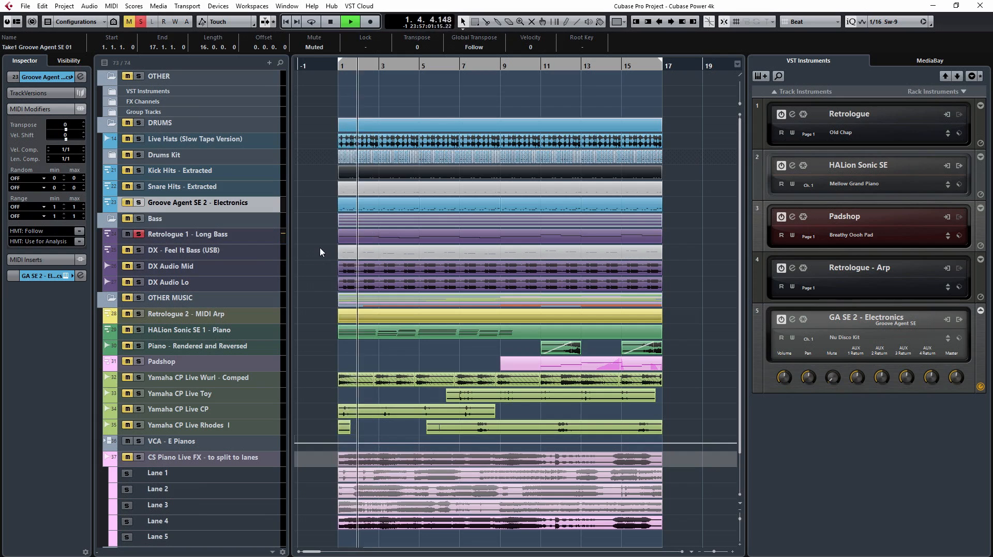
Step: Select the Retrologue 1 - Long Bass track and view its Retrologue synth settings, then close the instrument window
{"action": "left_click", "coordinate": [244, 236]}
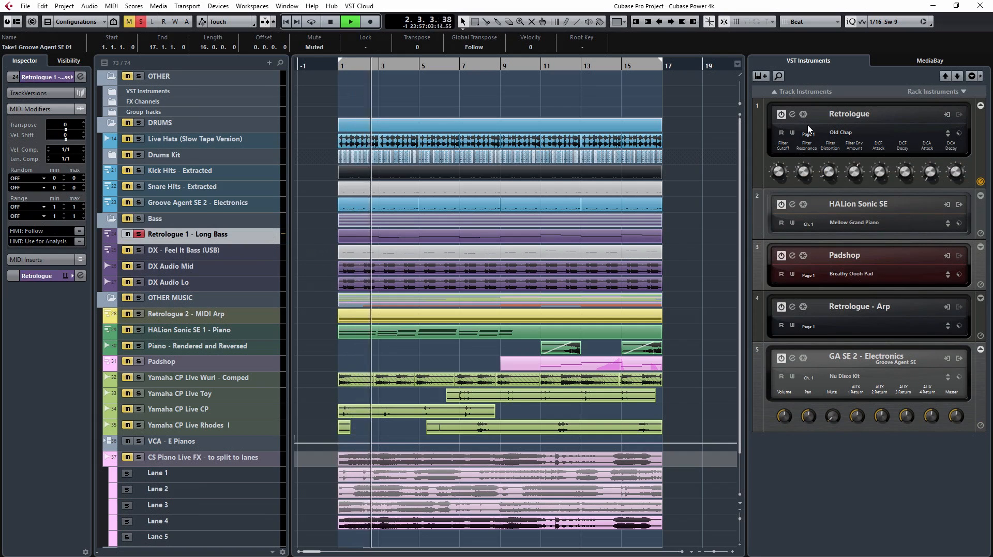
{"action": "left_click", "coordinate": [792, 114]}
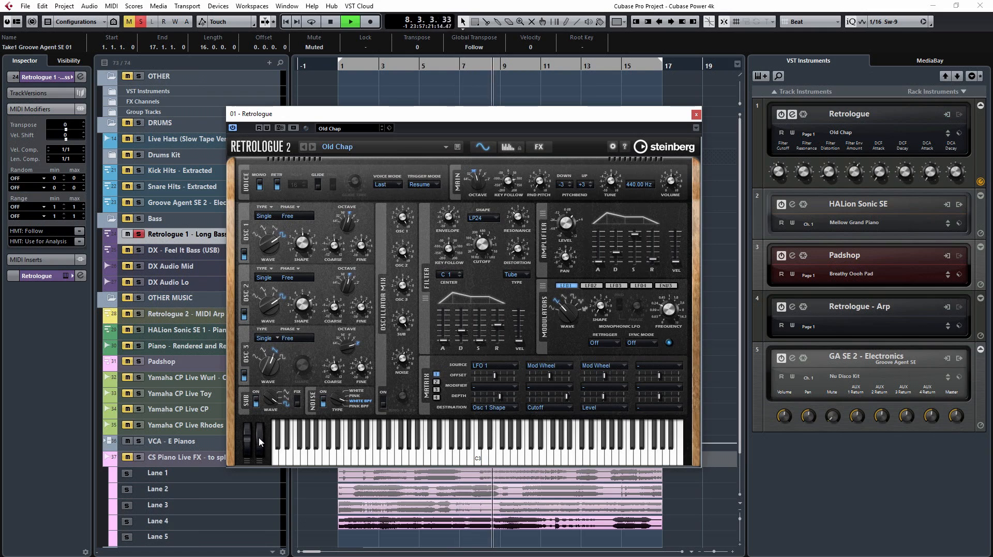
{"action": "left_click", "coordinate": [697, 113]}
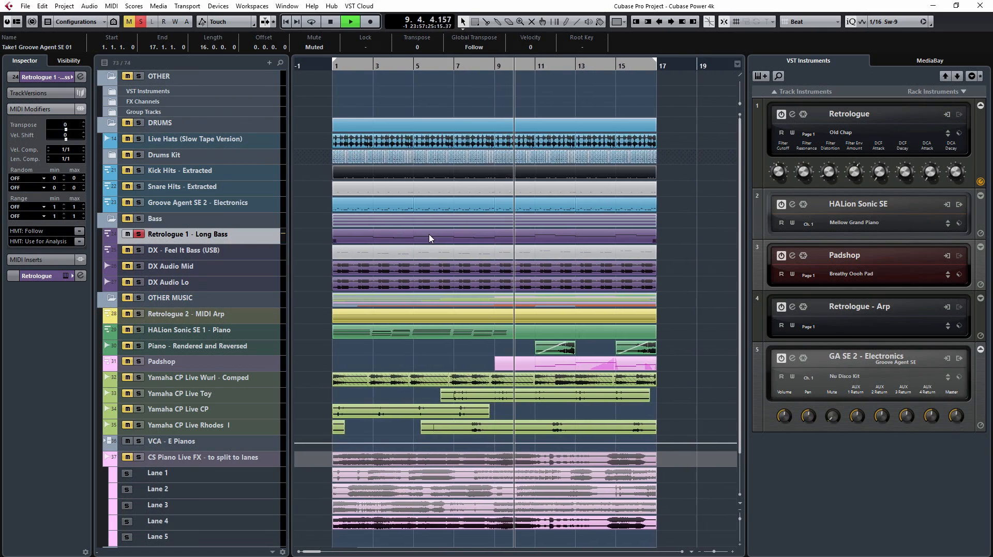
Step: Add a second controller lane set to CC 1 (Modulation) to the Long Bass part in the Key Editor, then close the editor
{"action": "double_click", "coordinate": [429, 238]}
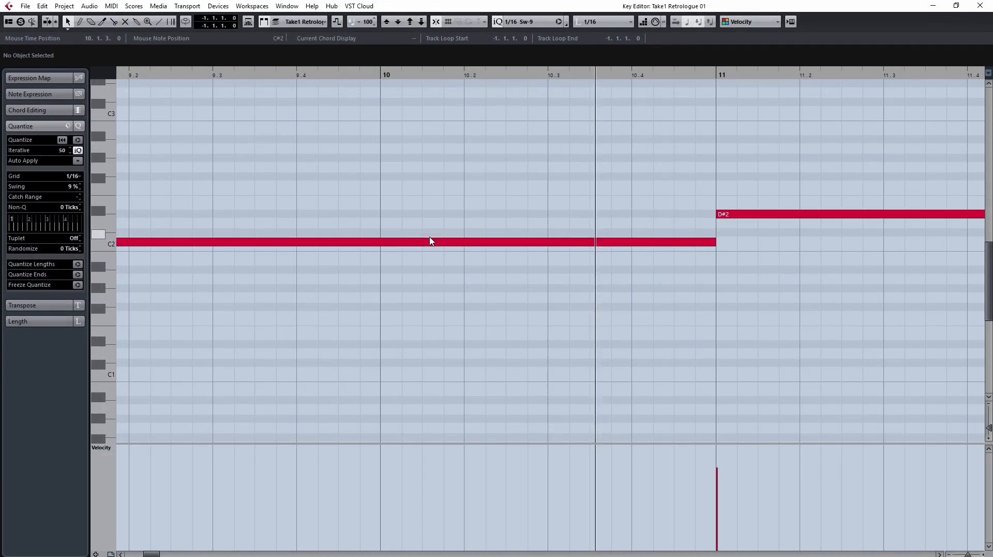
{"action": "left_click", "coordinate": [96, 554]}
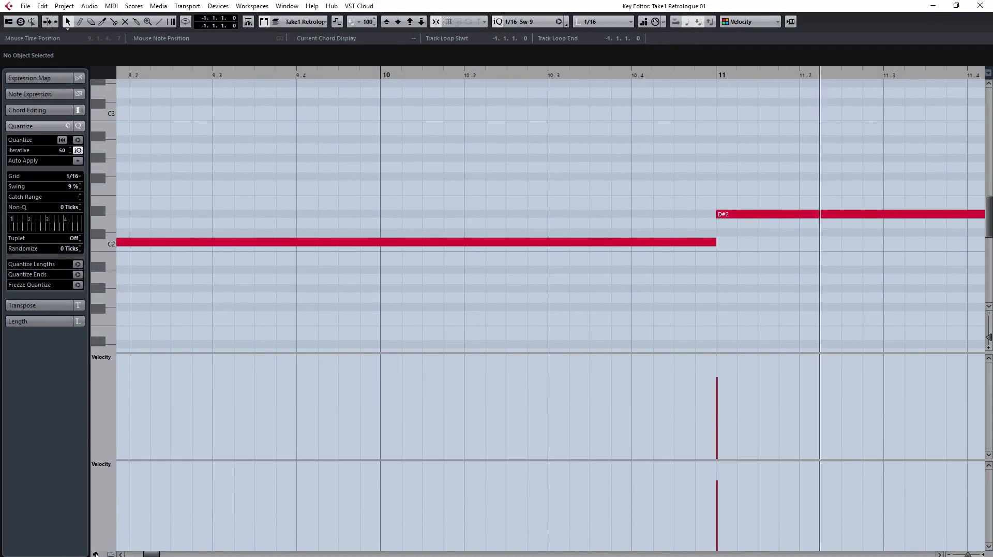
{"action": "left_click", "coordinate": [113, 467]}
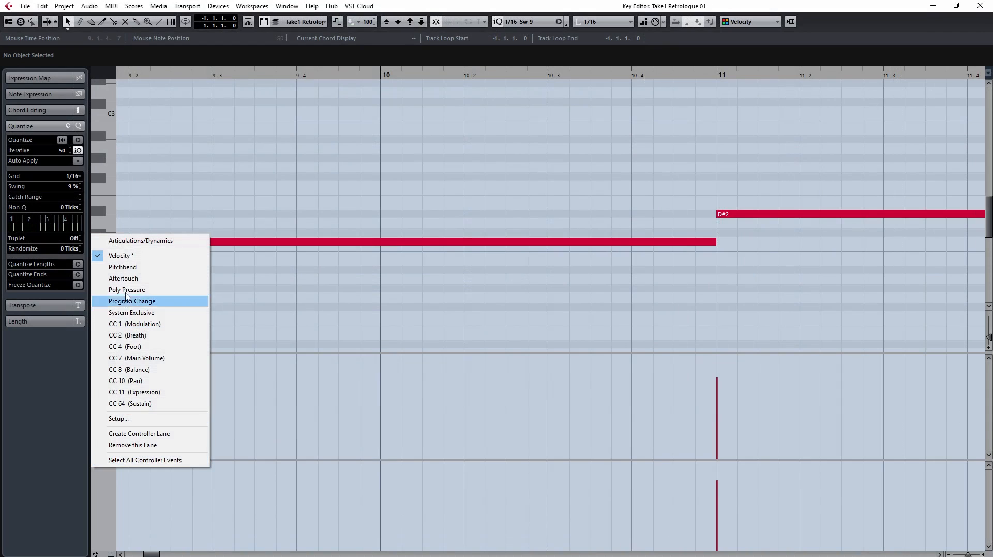
{"action": "left_click", "coordinate": [130, 324]}
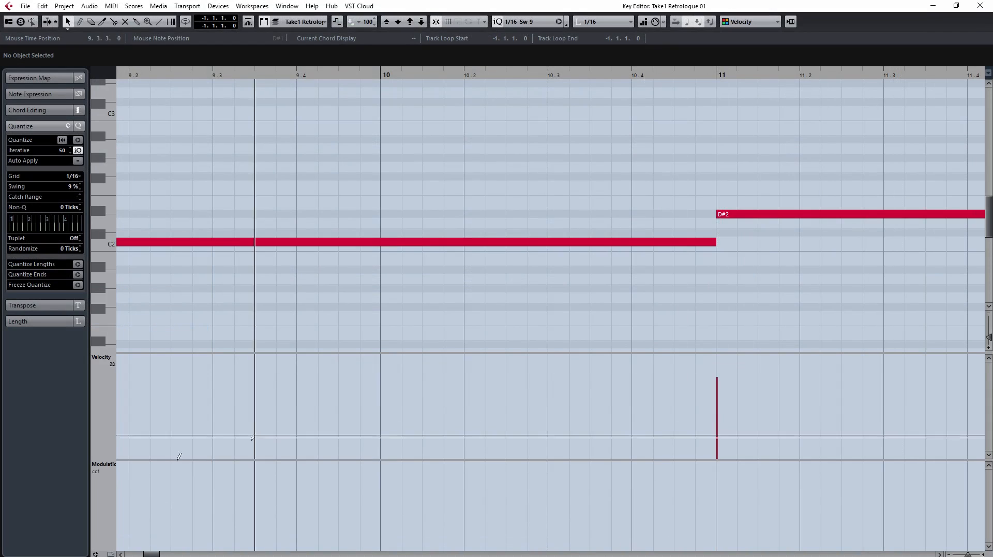
{"action": "left_click", "coordinate": [979, 7]}
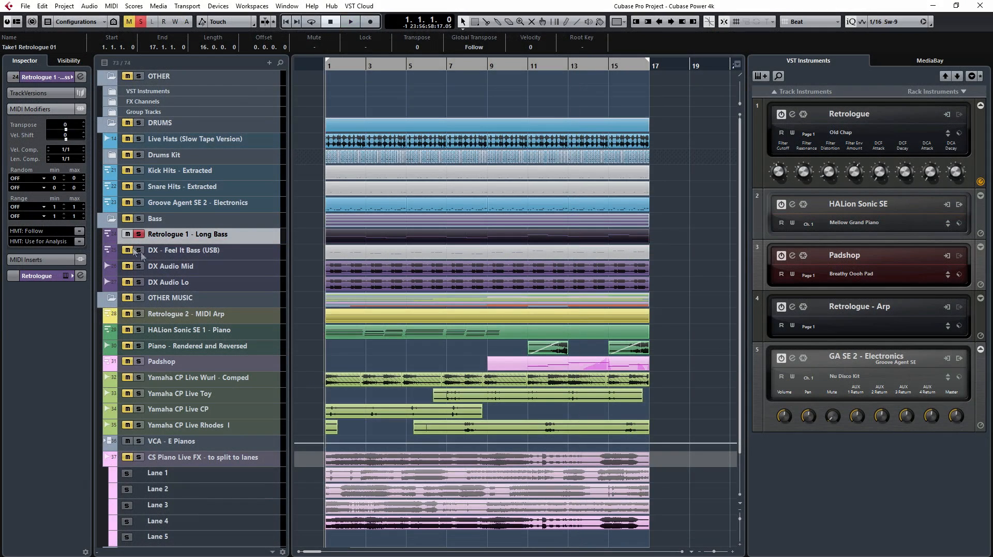
Step: Show the Long Bass track's automation lane and assign it to CC 1 (Modulation)
{"action": "left_click", "coordinate": [110, 241]}
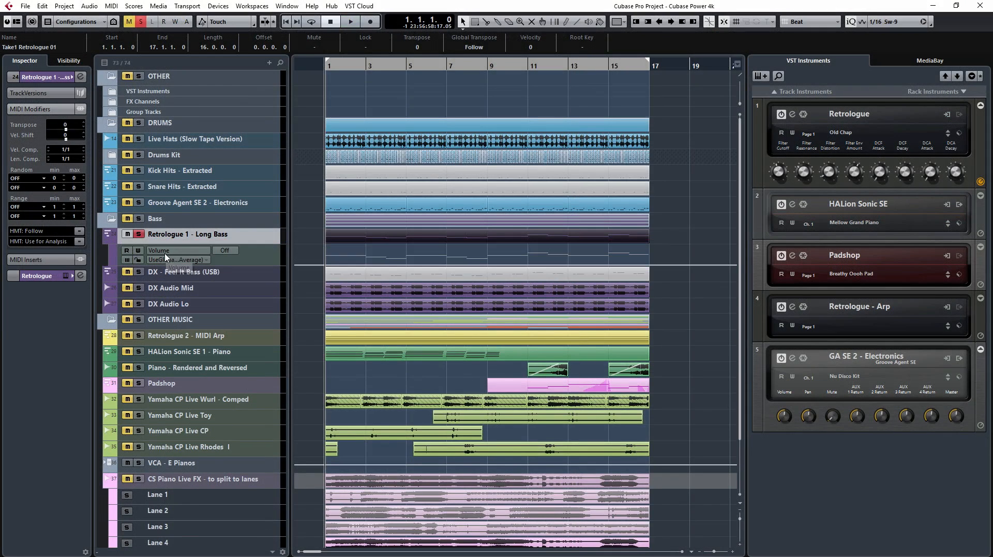
{"action": "left_click", "coordinate": [168, 251]}
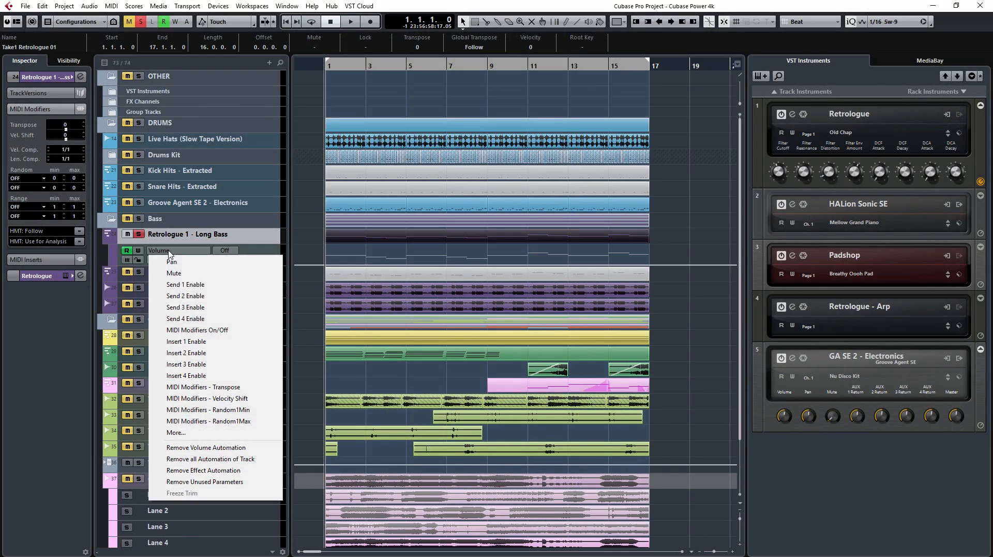
{"action": "left_click", "coordinate": [213, 433]}
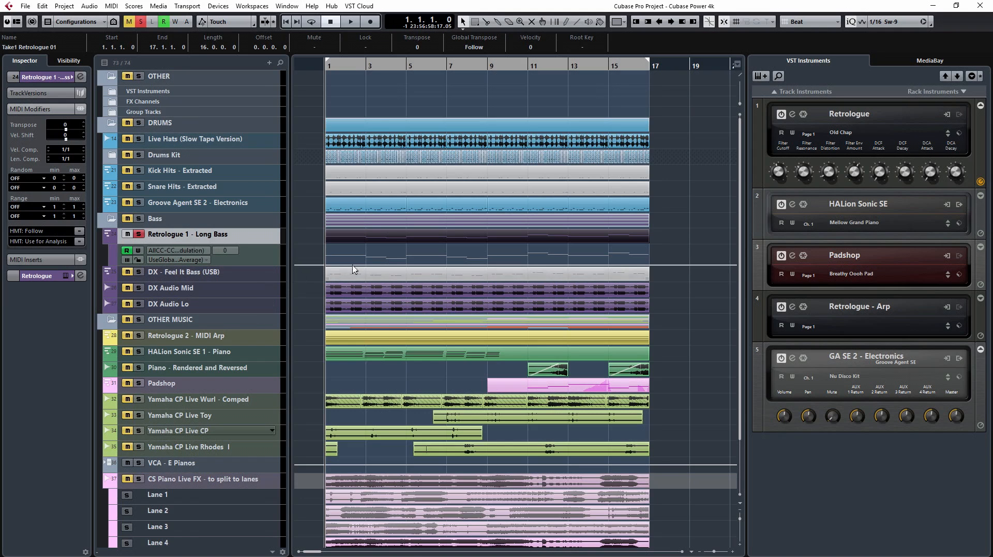
Step: Enlarge the lane and draw modulation rising from 0 at bar 9 through 60 at bar 13 to near maximum at bar 16, ending at 0 by bar 17
{"action": "left_click_drag", "start_coordinate": [371, 266], "coordinate": [421, 326]}
{"action": "left_click", "coordinate": [272, 258]}
{"action": "left_click", "coordinate": [486, 327]}
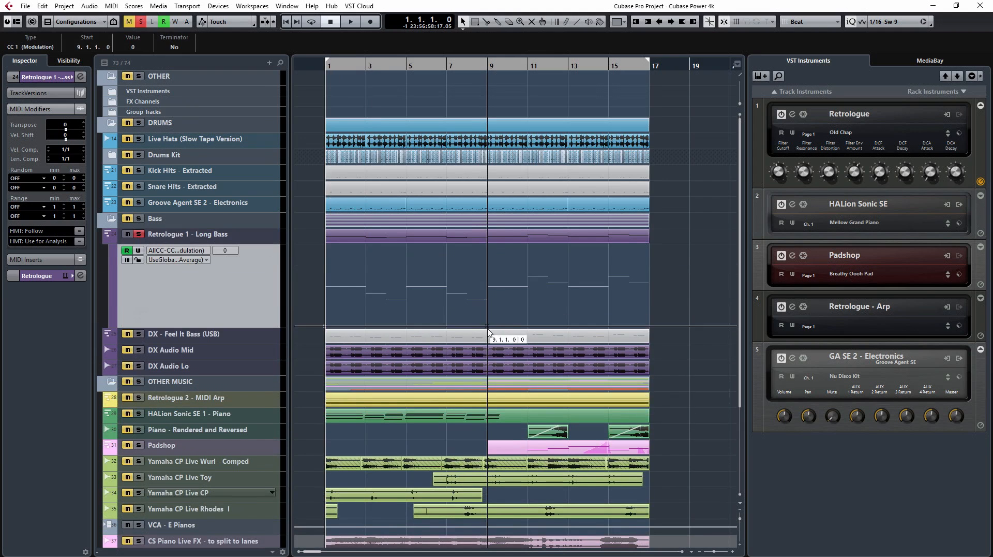
{"action": "left_click_drag", "start_coordinate": [502, 326], "coordinate": [649, 339]}
{"action": "left_click", "coordinate": [490, 66]}
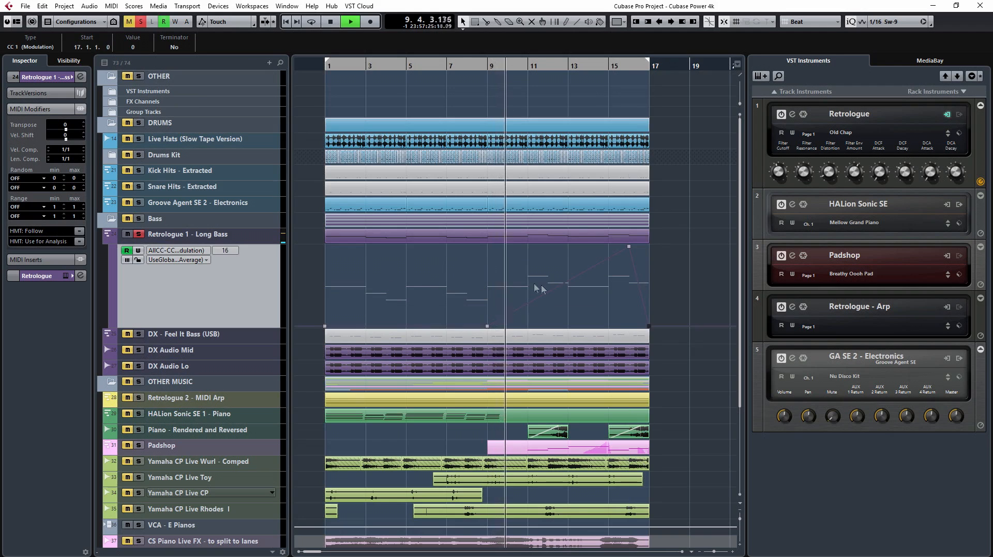
{"action": "left_click", "coordinate": [568, 288]}
Step: Unsolo the Long Bass track, play the full mix from about bar 15, and stop playback
{"action": "left_click", "coordinate": [615, 68]}
{"action": "left_click", "coordinate": [137, 233]}
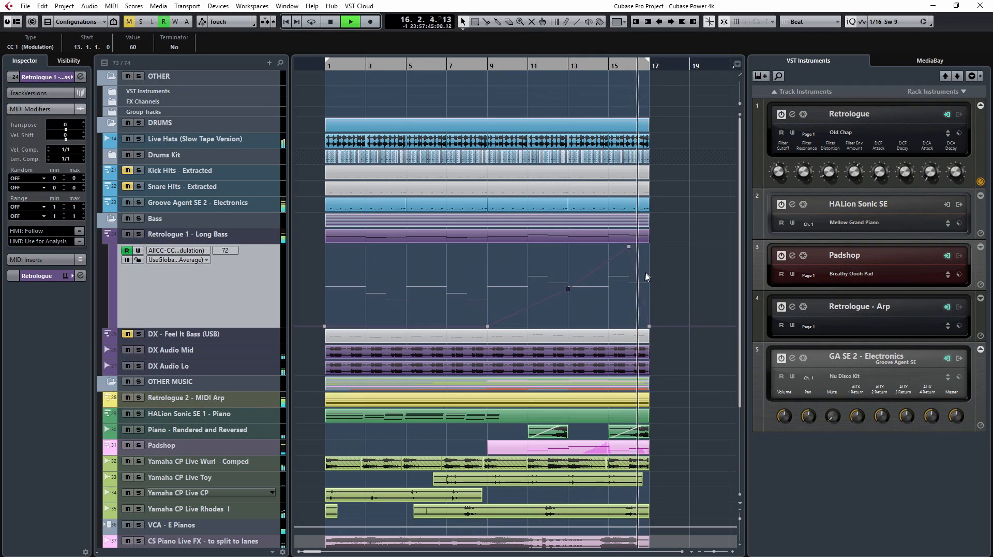
{"action": "key", "text": "space"}
{"action": "left_click", "coordinate": [680, 278]}
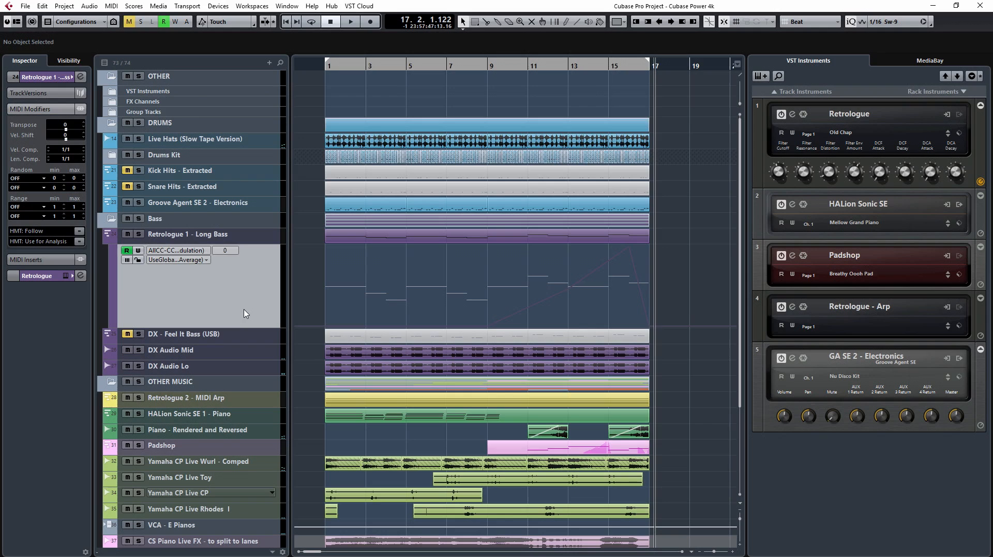
Step: Shrink the track heights, solo and select the Padshop track, and play it from bar 11
{"action": "key", "text": "z"}
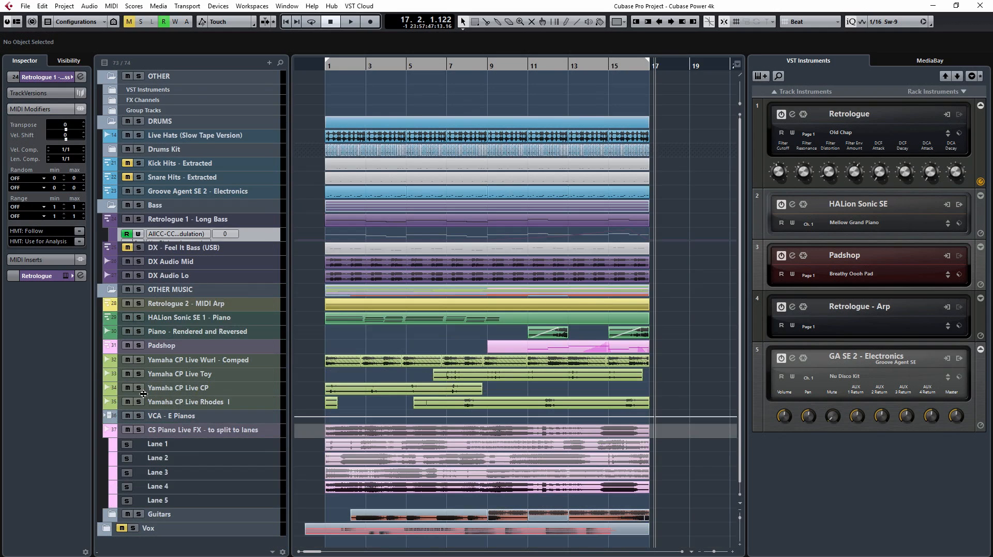
{"action": "left_click", "coordinate": [139, 345]}
{"action": "left_click", "coordinate": [527, 65]}
{"action": "left_click", "coordinate": [226, 347]}
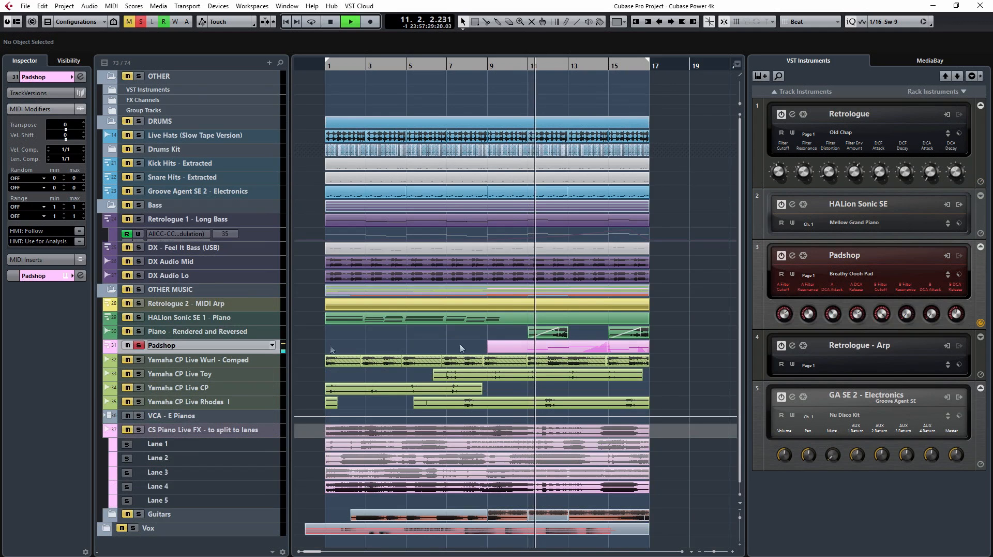
Step: Open the Padshop part in the Key Editor and view its full range of notes and pitchbend data
{"action": "left_click", "coordinate": [573, 347]}
{"action": "double_click", "coordinate": [574, 347]}
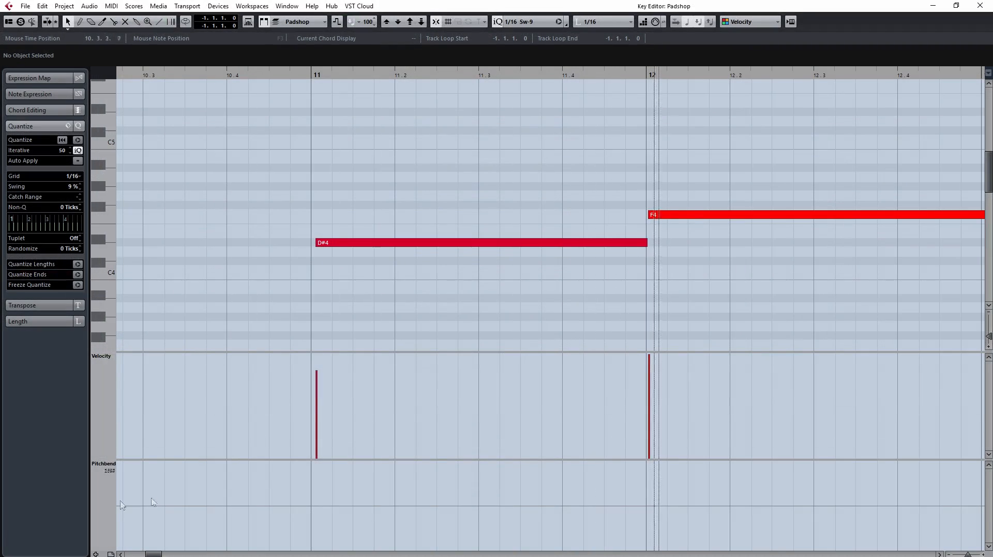
{"action": "key", "text": "g"}
{"action": "key", "text": "g"}
{"action": "key", "text": "g"}
{"action": "key", "text": "g"}
{"action": "key", "text": "g"}
{"action": "key", "text": "g"}
{"action": "key", "text": "g"}
{"action": "key", "text": "g"}
{"action": "key", "text": "g"}
{"action": "key", "text": "g"}
{"action": "key", "text": "g"}
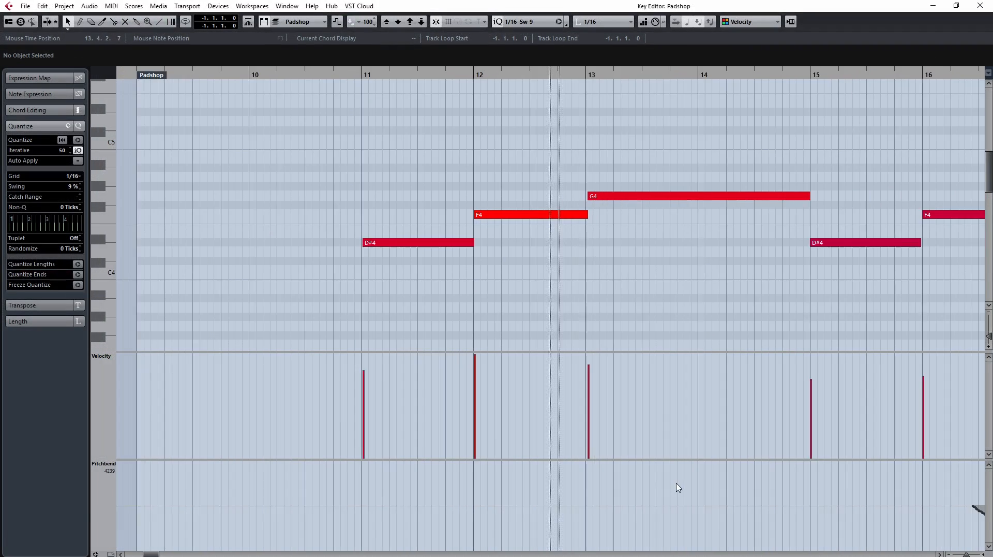
Step: Add a controller lane showing CC 1 (Modulation) beneath the Padshop part's pitchbend data, and close the Key Editor
{"action": "left_click", "coordinate": [96, 553]}
{"action": "left_click", "coordinate": [111, 487]}
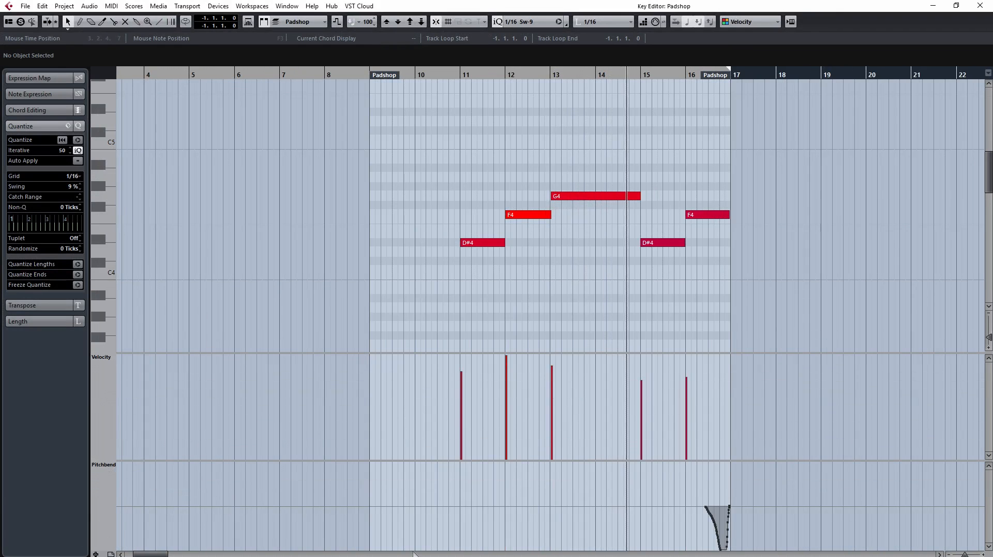
{"action": "left_click", "coordinate": [95, 554]}
{"action": "left_click", "coordinate": [103, 488]}
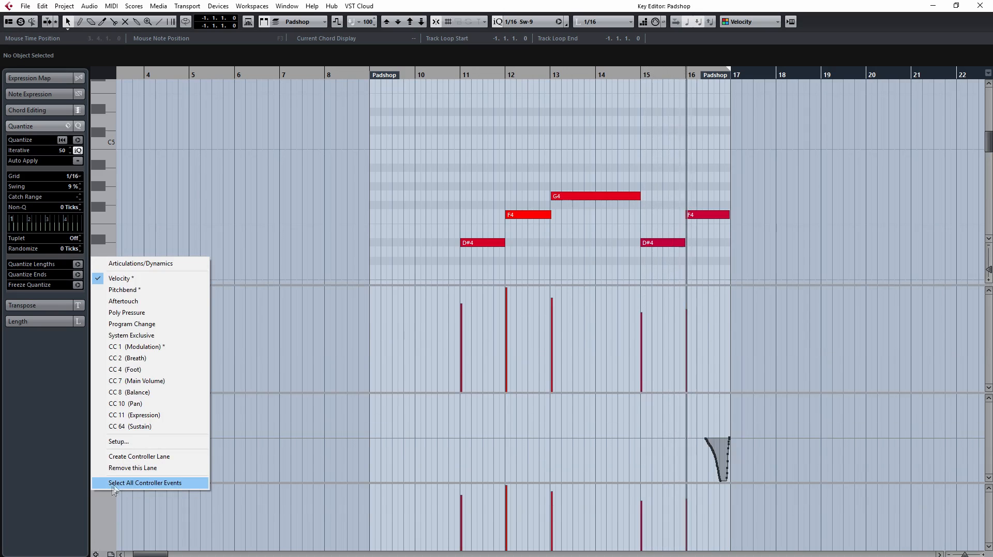
{"action": "left_click", "coordinate": [154, 346]}
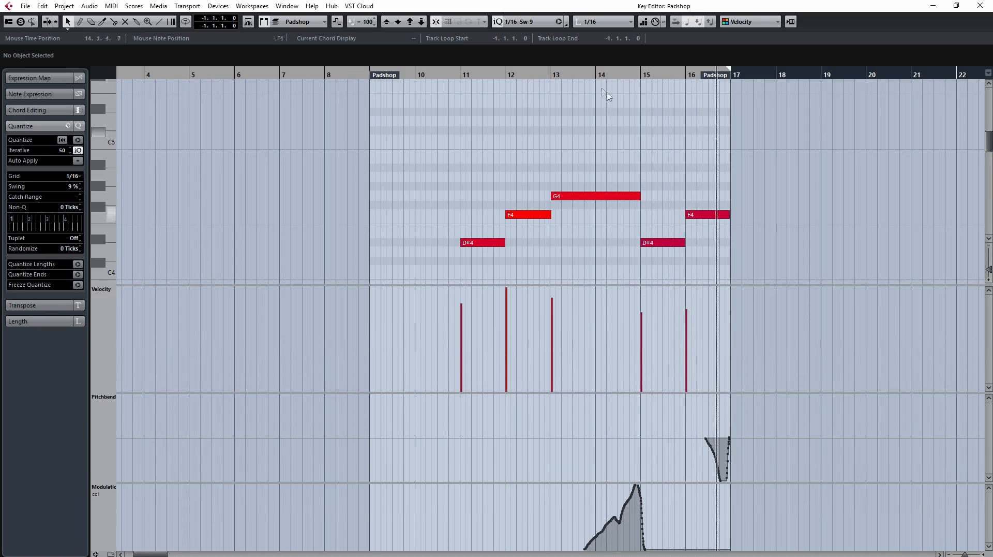
{"action": "left_click", "coordinate": [980, 6]}
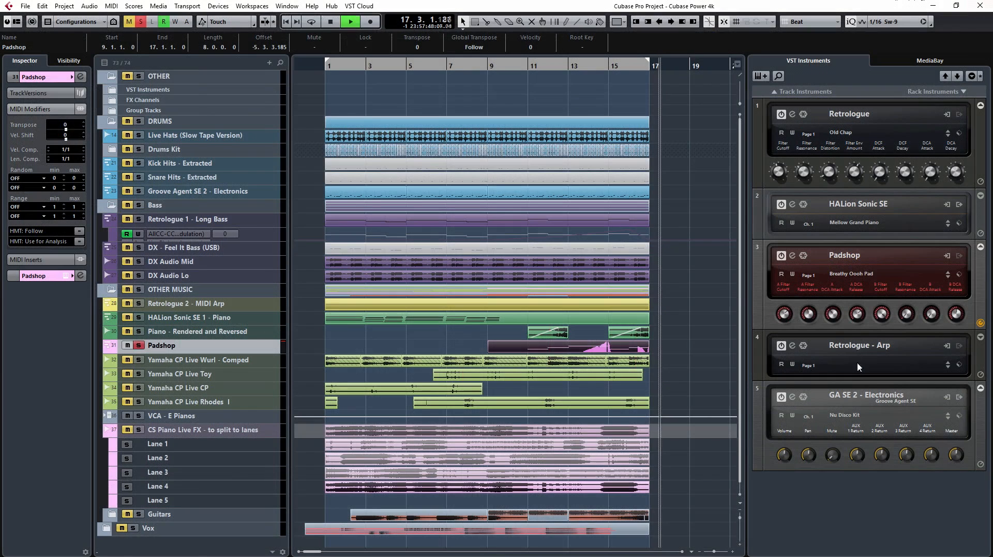
Step: Open the Padshop instrument's window, view it while the soloed track plays, and stop playback before closing it
{"action": "left_click", "coordinate": [792, 255]}
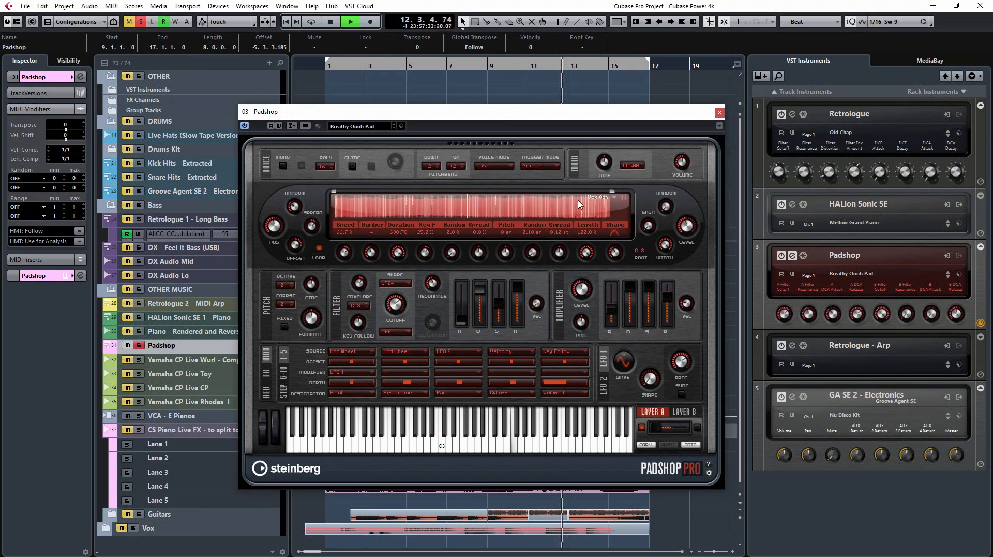
{"action": "key", "text": "space"}
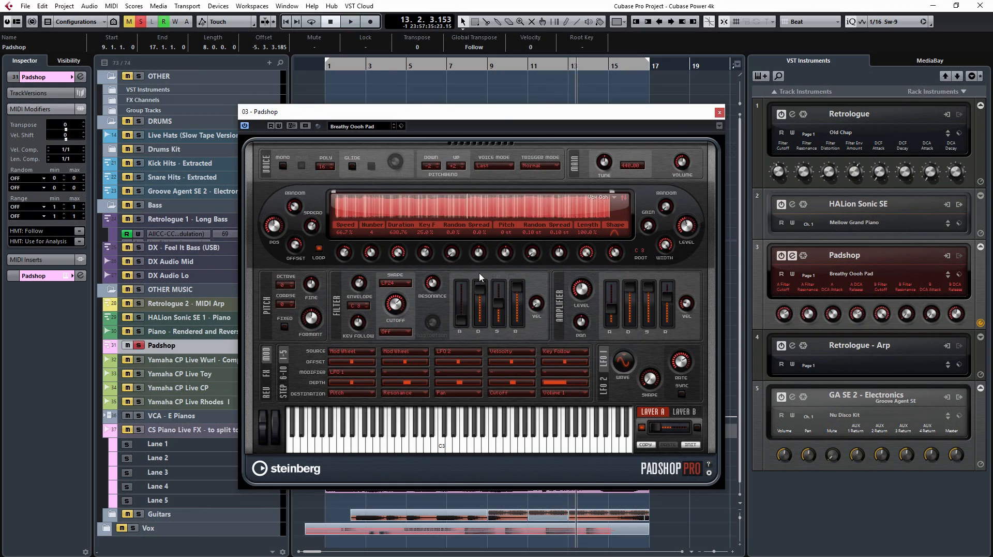
{"action": "left_click", "coordinate": [720, 113]}
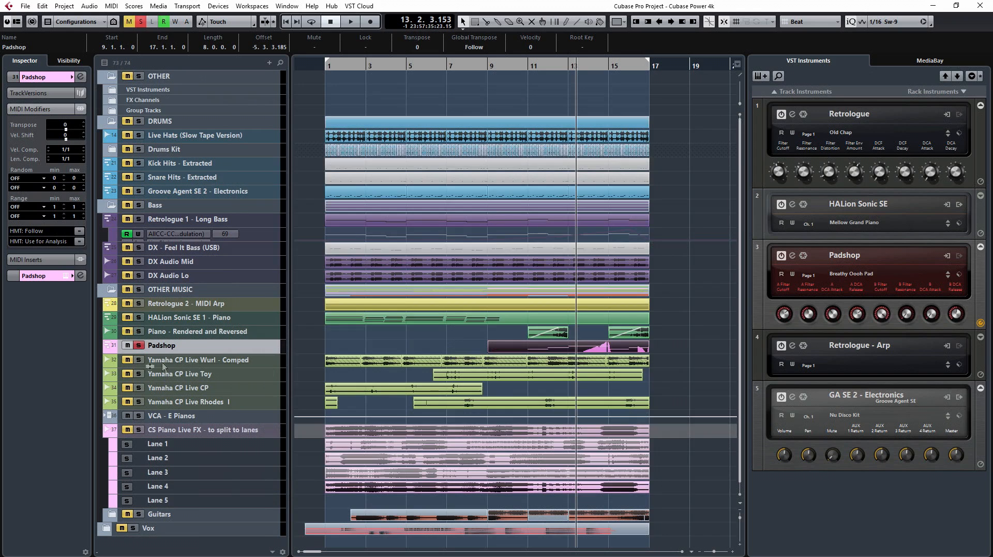
Step: Solo the HALion Sonic SE 1 - Piano track instead of Padshop and play from the start, viewing its instrument window
{"action": "left_click", "coordinate": [140, 345]}
{"action": "left_click", "coordinate": [137, 317]}
{"action": "key", "text": "period"}
{"action": "key", "text": "space"}
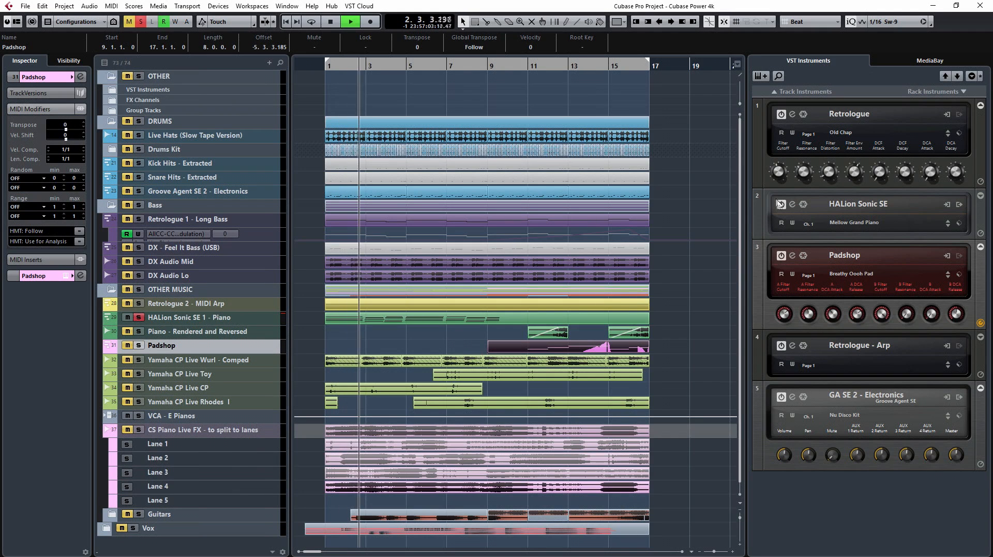
{"action": "left_click", "coordinate": [793, 205]}
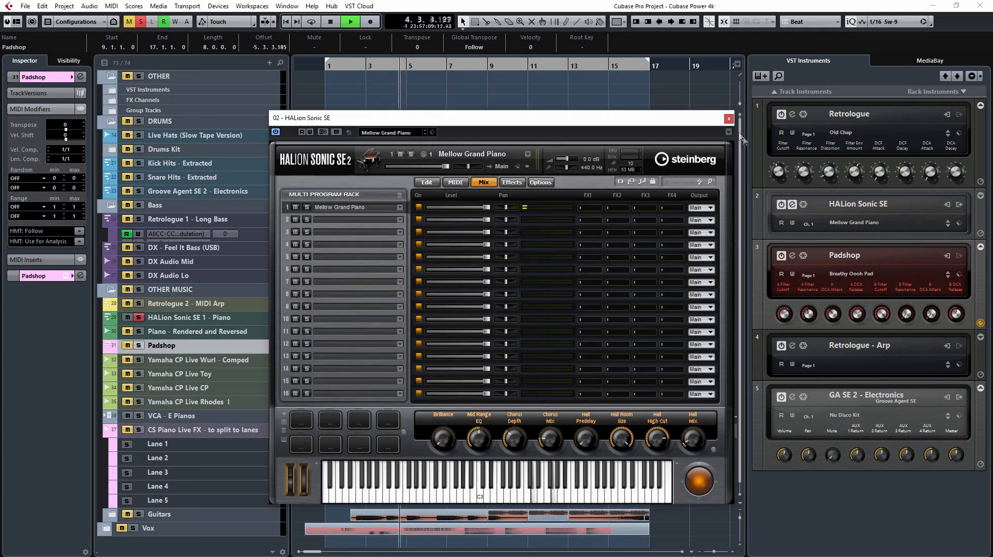
{"action": "left_click", "coordinate": [729, 119]}
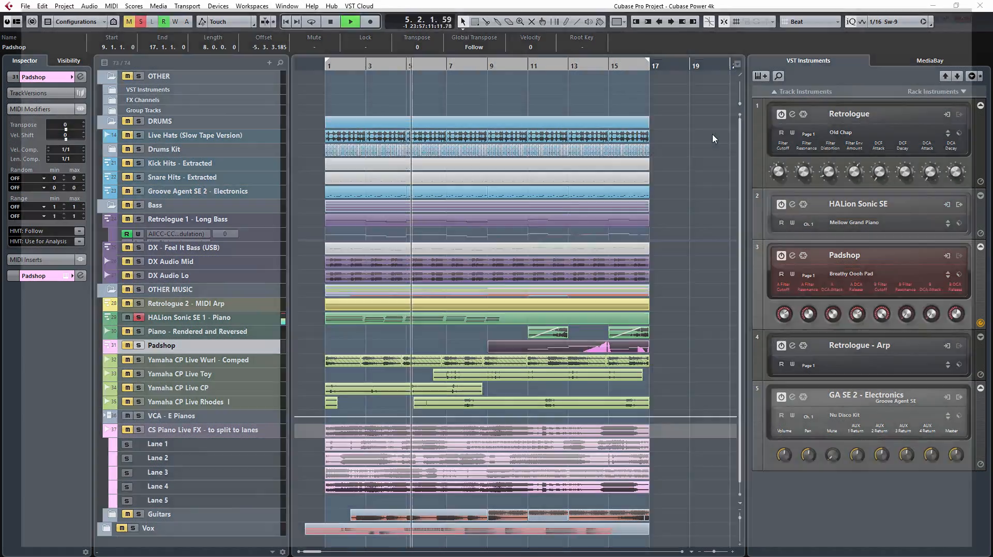
Step: Open the MixConsole, browse its channels, and turn on the display of Instrument Channels before closing it
{"action": "key", "text": "F3"}
{"action": "scroll", "coordinate": [654, 552], "scroll_direction": "left", "scroll_amount": 3}
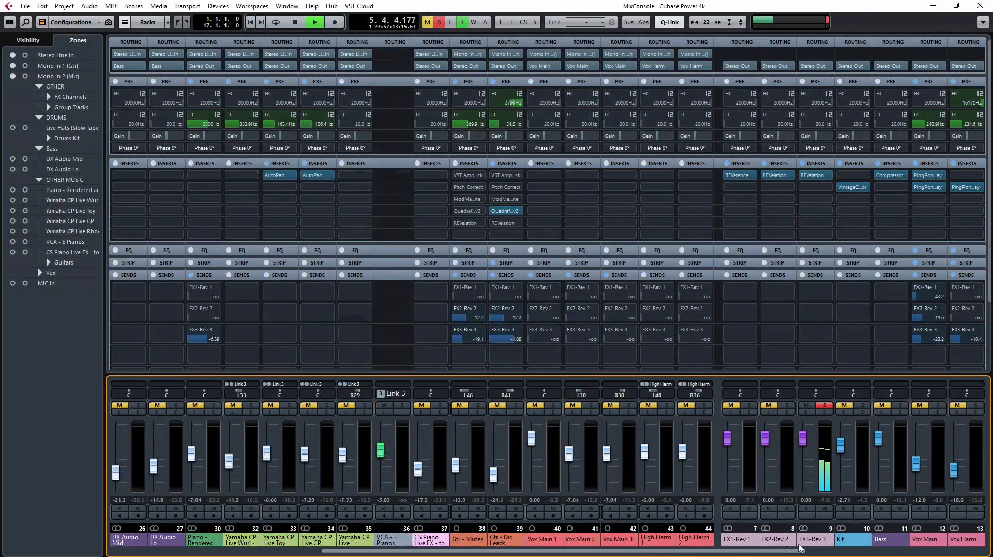
{"action": "scroll", "coordinate": [653, 551], "scroll_direction": "left", "scroll_amount": 2}
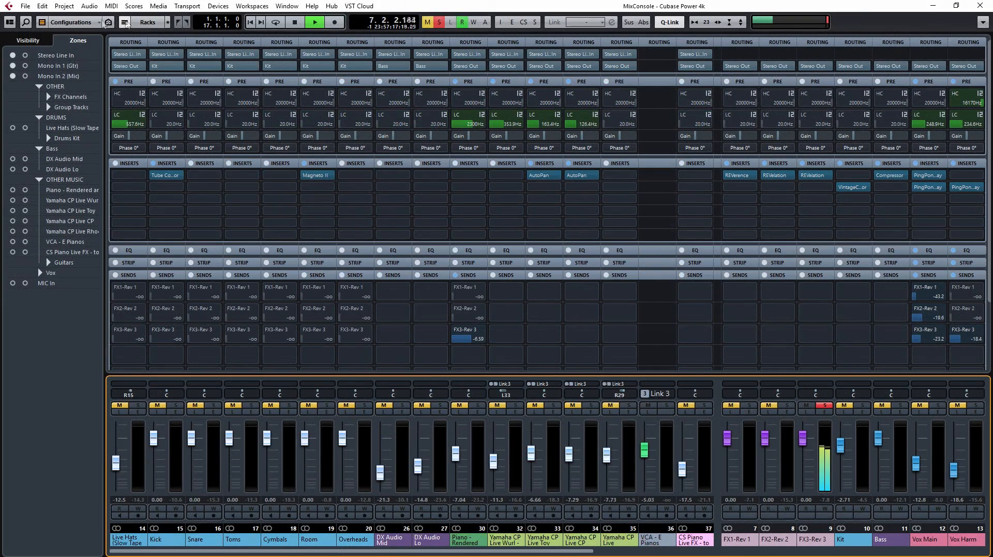
{"action": "left_click", "coordinate": [41, 22]}
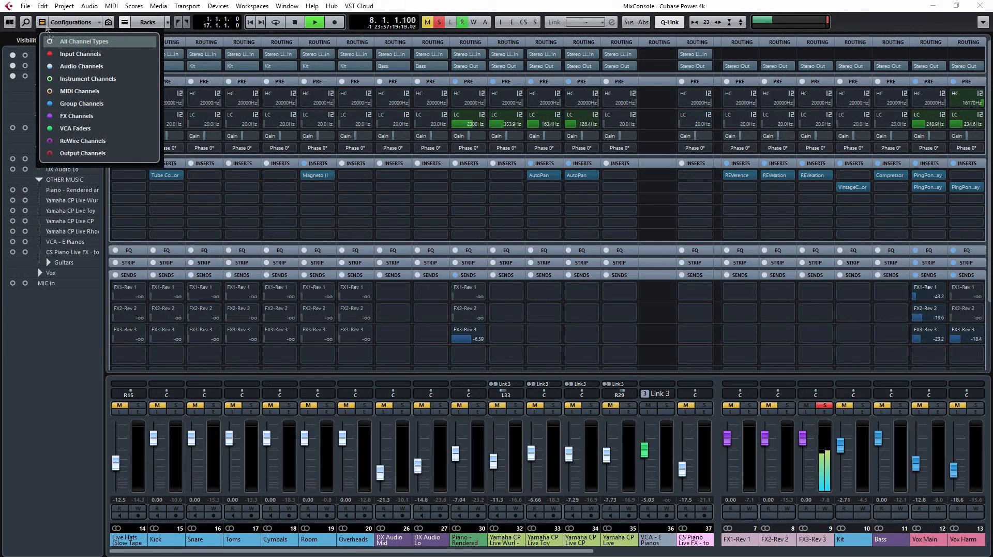
{"action": "left_click", "coordinate": [50, 81]}
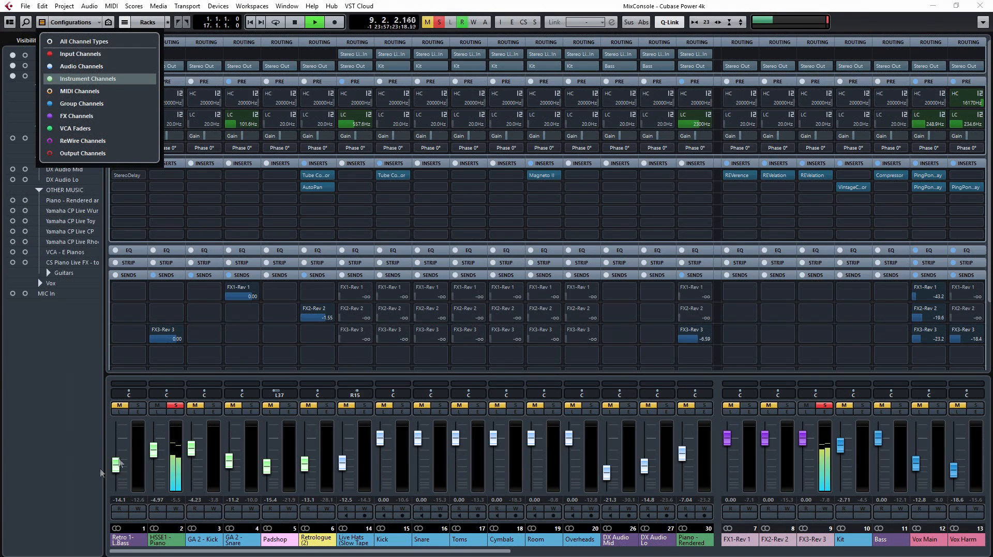
{"action": "left_click", "coordinate": [77, 469]}
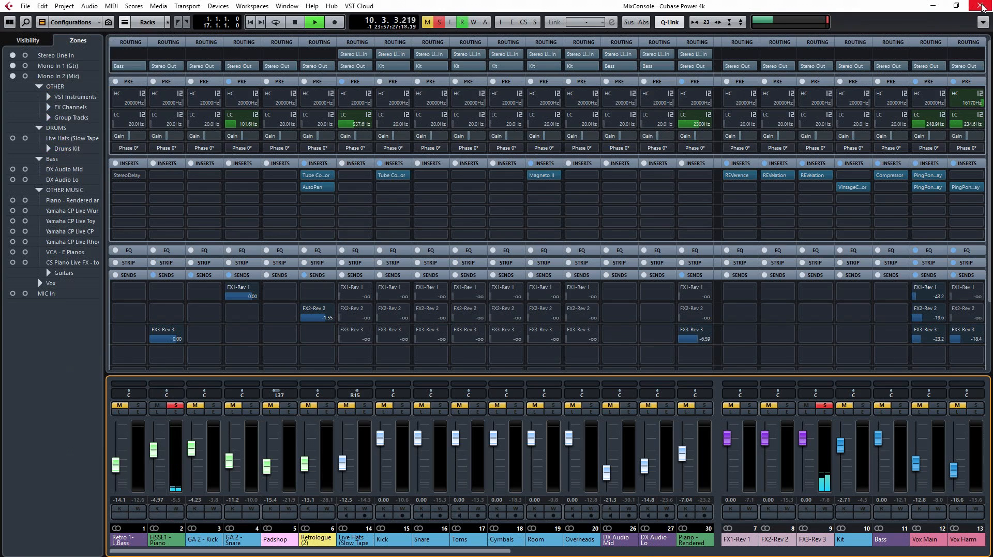
{"action": "left_click", "coordinate": [982, 6]}
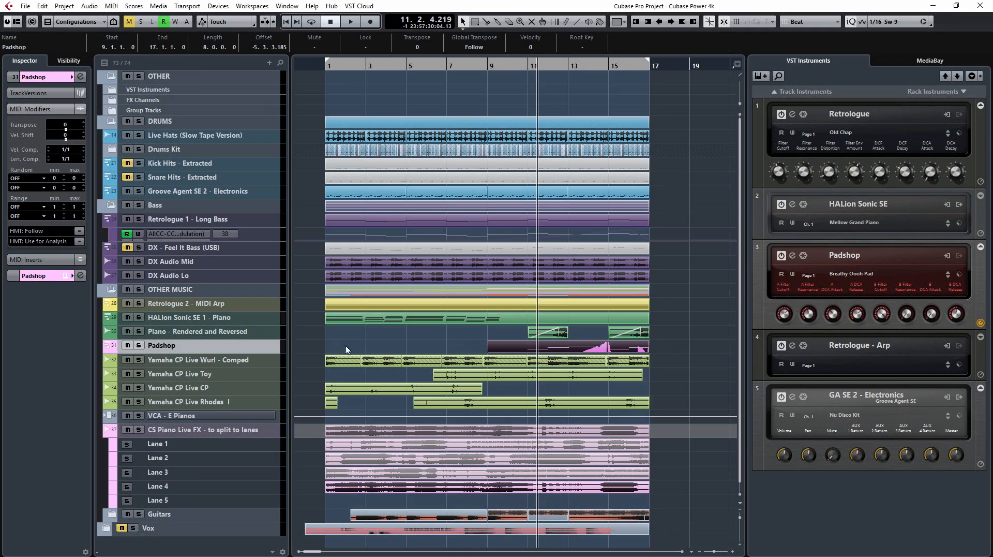
Step: Select and solo the Yamaha CP Live Wurl - Comped track, and view the Yamaha channels and their VCA in the MixConsole
{"action": "left_click", "coordinate": [222, 364]}
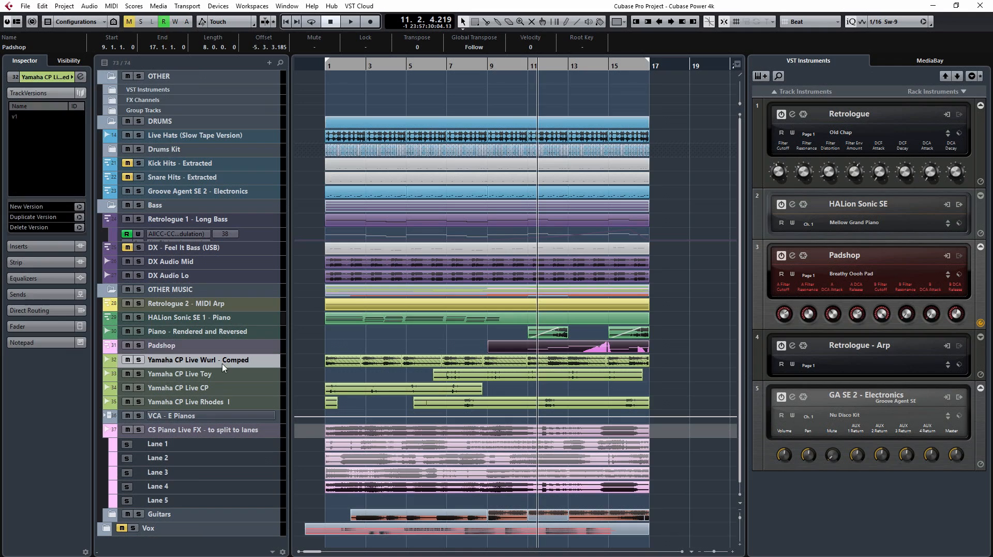
{"action": "left_click", "coordinate": [138, 359]}
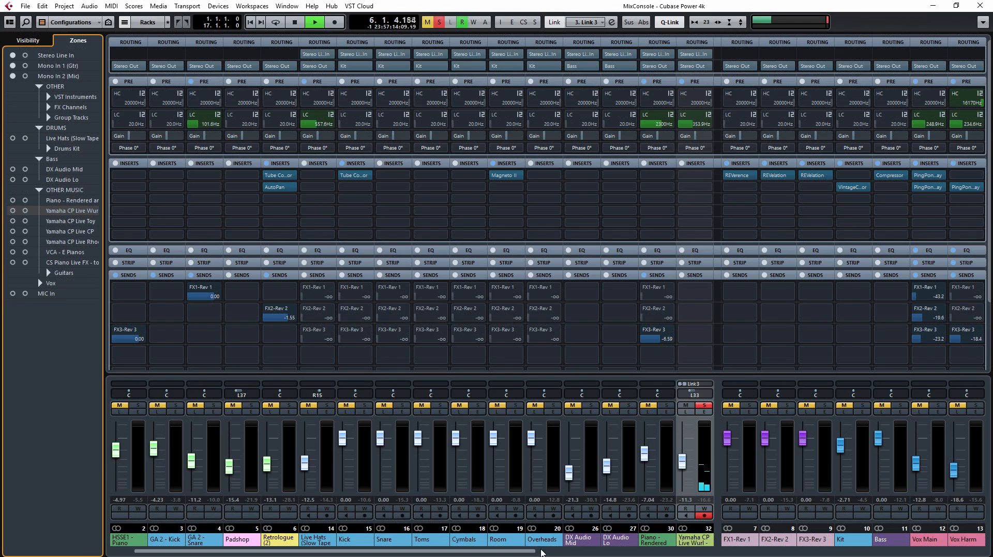
{"action": "left_click_drag", "start_coordinate": [542, 552], "coordinate": [718, 552]}
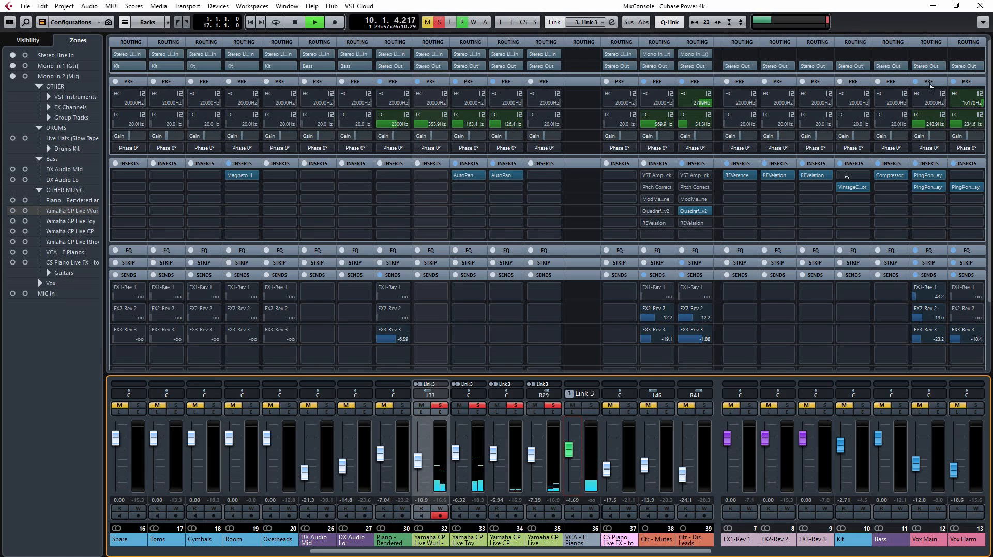
{"action": "left_click", "coordinate": [983, 6]}
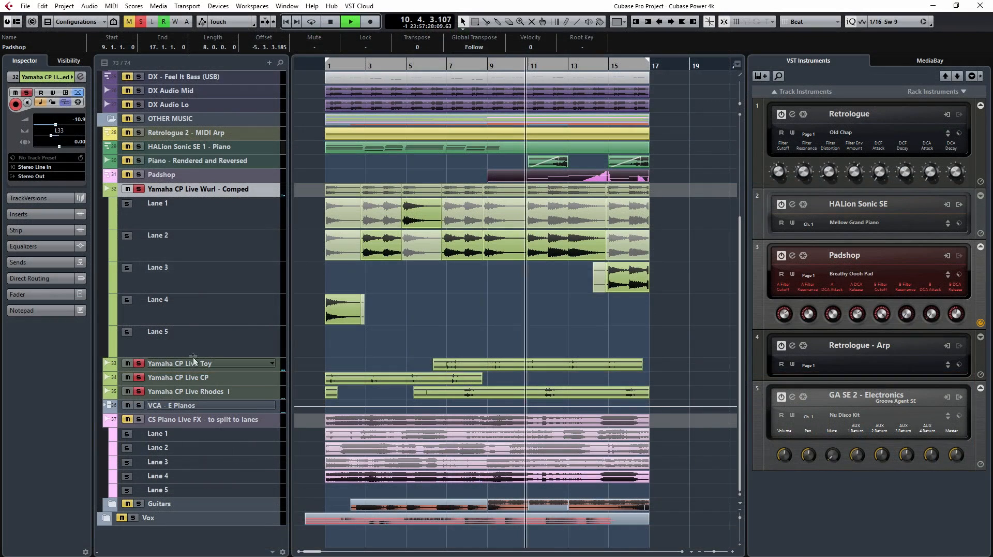
Step: Clear all solos, and select and solo the Piano - Rendered and Reversed track to audition it
{"action": "left_click", "coordinate": [141, 21]}
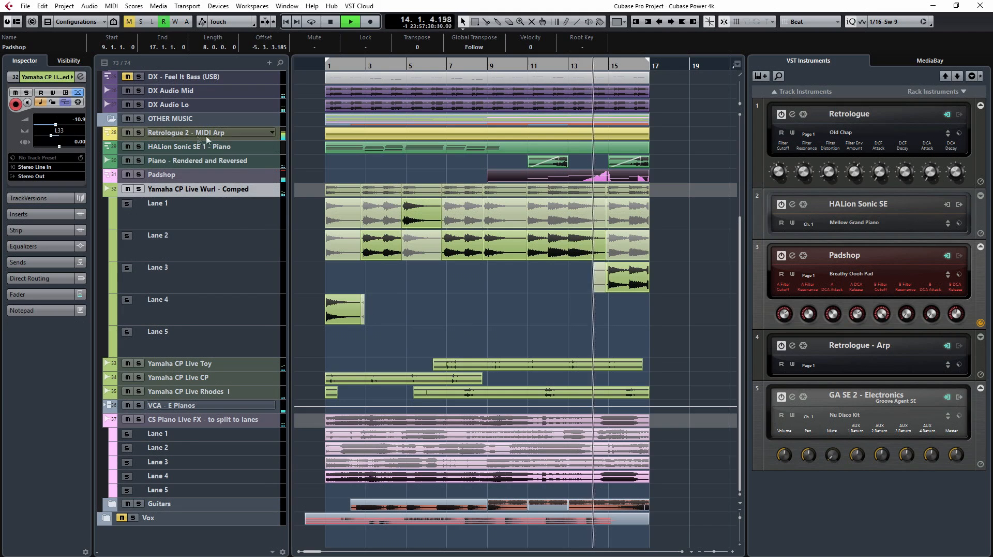
{"action": "left_click", "coordinate": [158, 161]}
{"action": "left_click", "coordinate": [138, 161]}
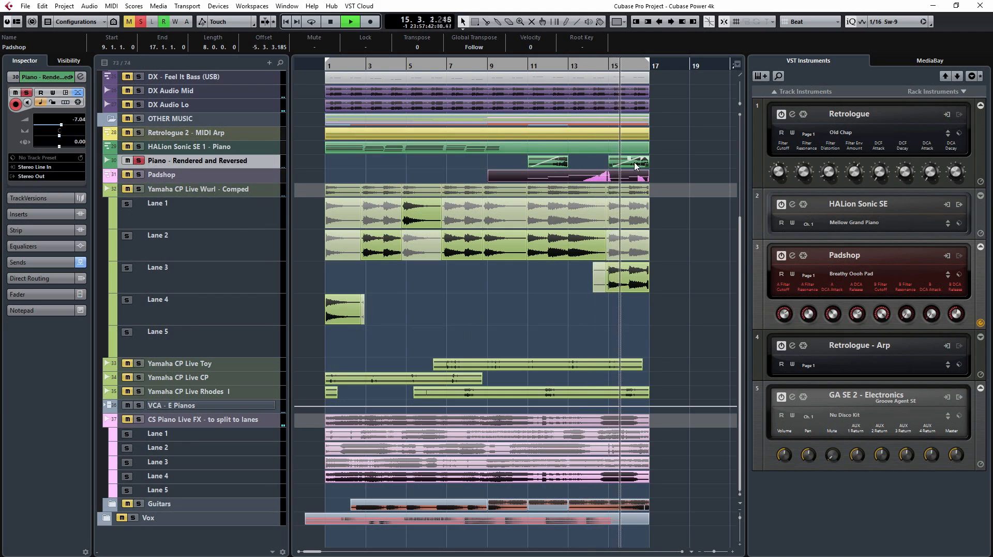
{"action": "left_click", "coordinate": [500, 148]}
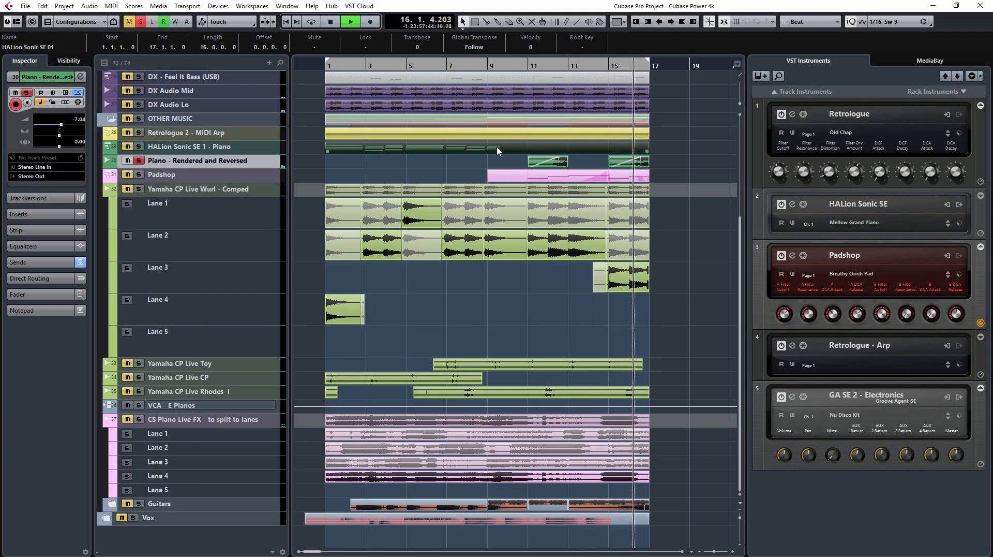
{"action": "left_click", "coordinate": [88, 6]}
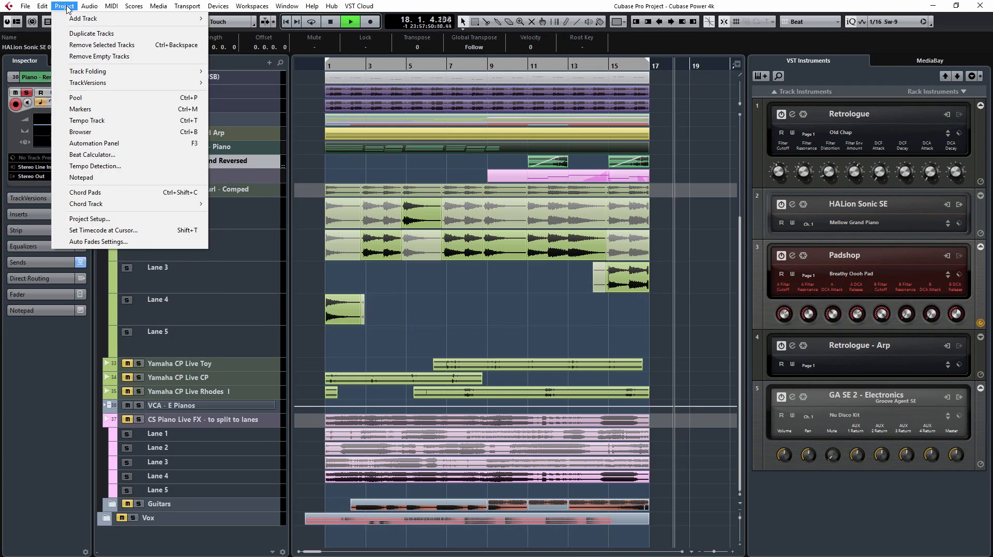
{"action": "mouse_move", "coordinate": [42, 8]}
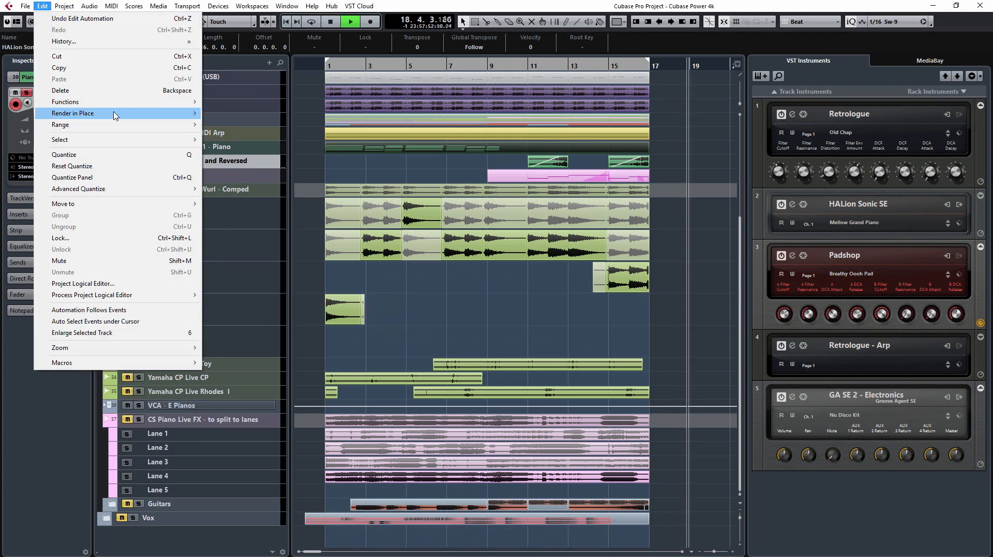
{"action": "mouse_move", "coordinate": [116, 114]}
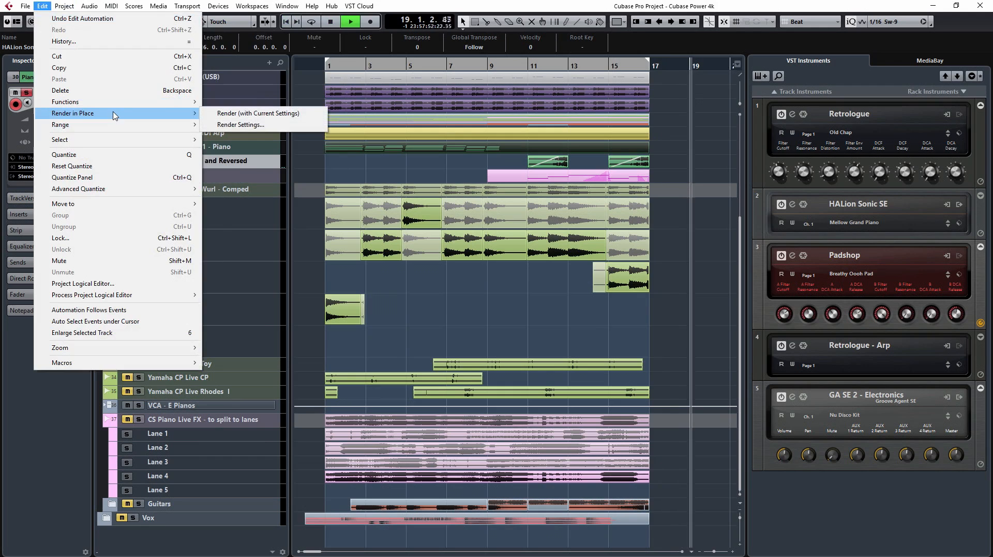
{"action": "left_click", "coordinate": [252, 113]}
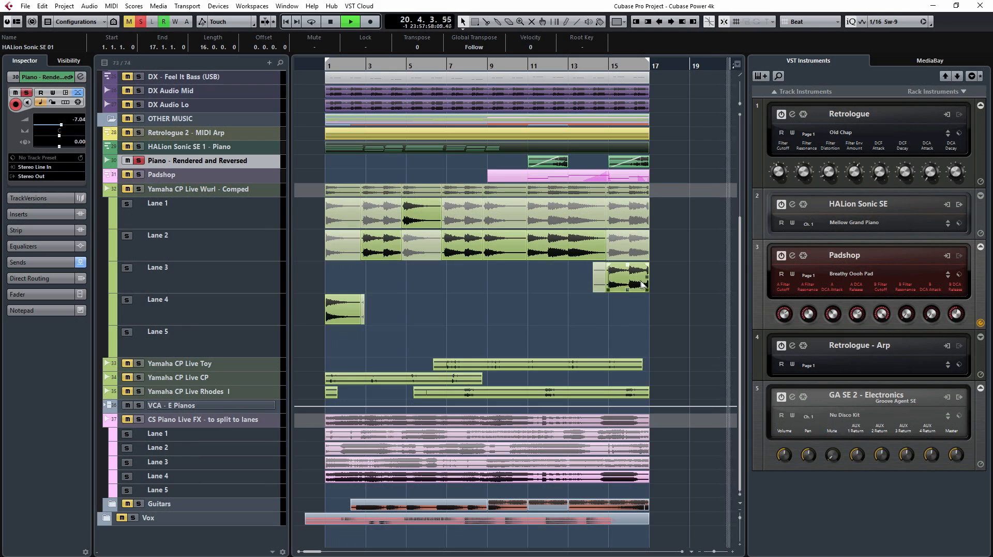
Step: Stop playback, clear the solo, and select the HALion Sonic SE 1 - Piano track with its MIDI part
{"action": "key", "text": "space"}
{"action": "left_click", "coordinate": [697, 301]}
{"action": "left_click", "coordinate": [418, 147]}
{"action": "left_click", "coordinate": [204, 147]}
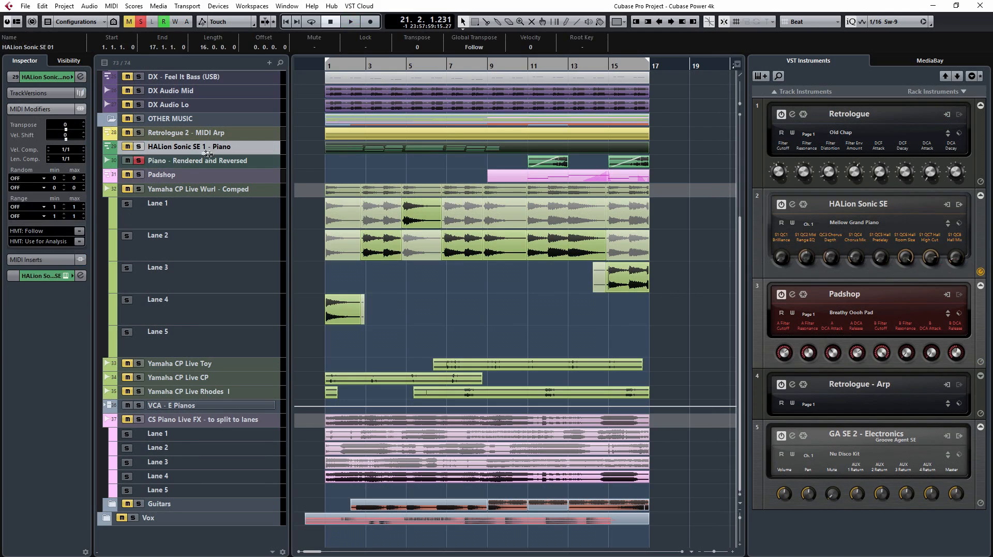
{"action": "left_click", "coordinate": [446, 164]}
{"action": "left_click", "coordinate": [452, 148]}
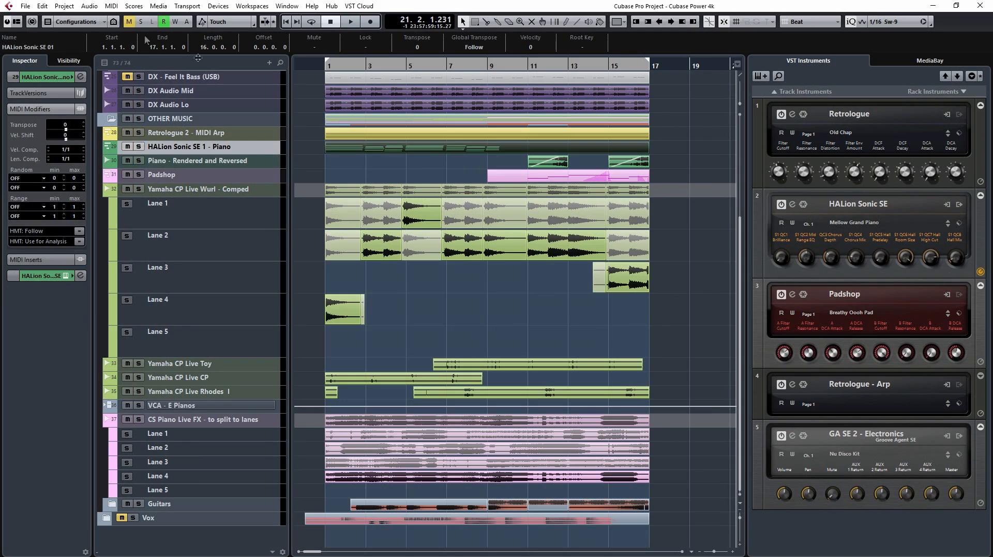
Step: Render the piano part in place as a dry separate event, with the source option set to Keep Source Events Unchanged
{"action": "left_click", "coordinate": [43, 7]}
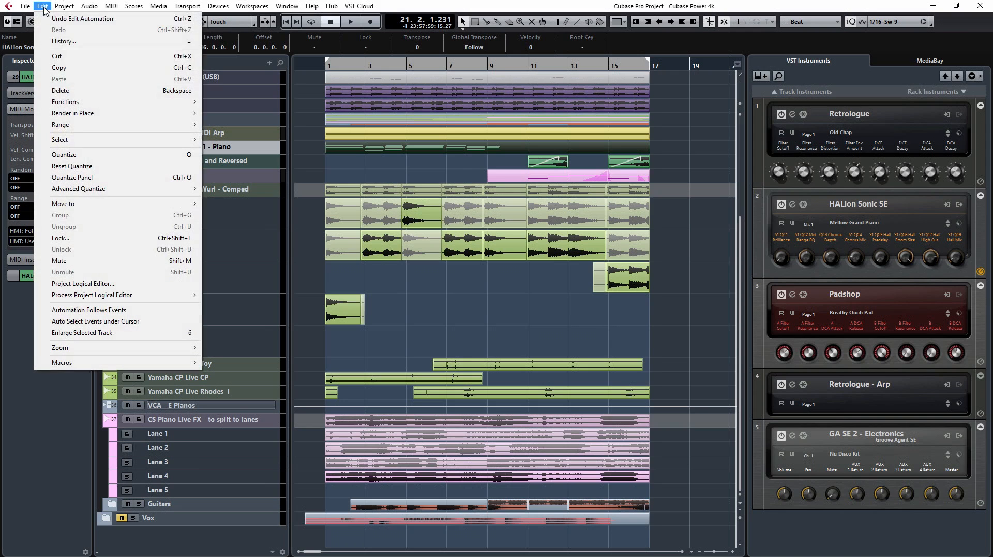
{"action": "mouse_move", "coordinate": [81, 119]}
{"action": "left_click", "coordinate": [244, 126]}
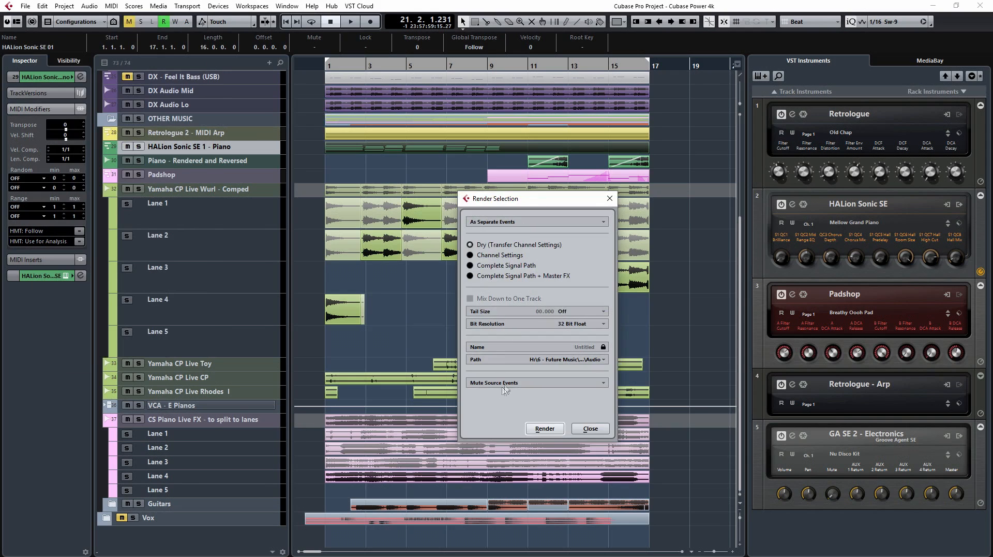
{"action": "left_click", "coordinate": [510, 384]}
{"action": "left_click", "coordinate": [507, 394]}
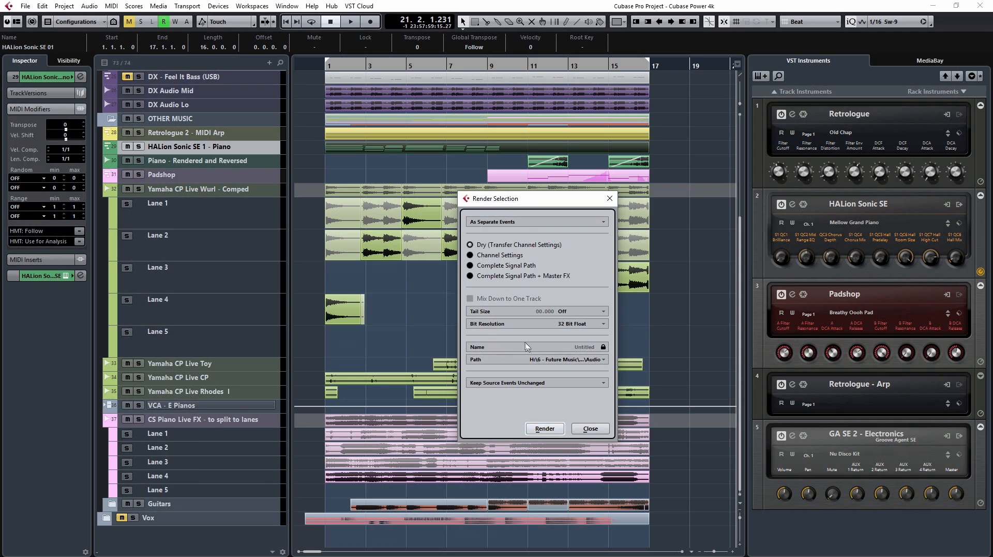
{"action": "left_click", "coordinate": [546, 429]}
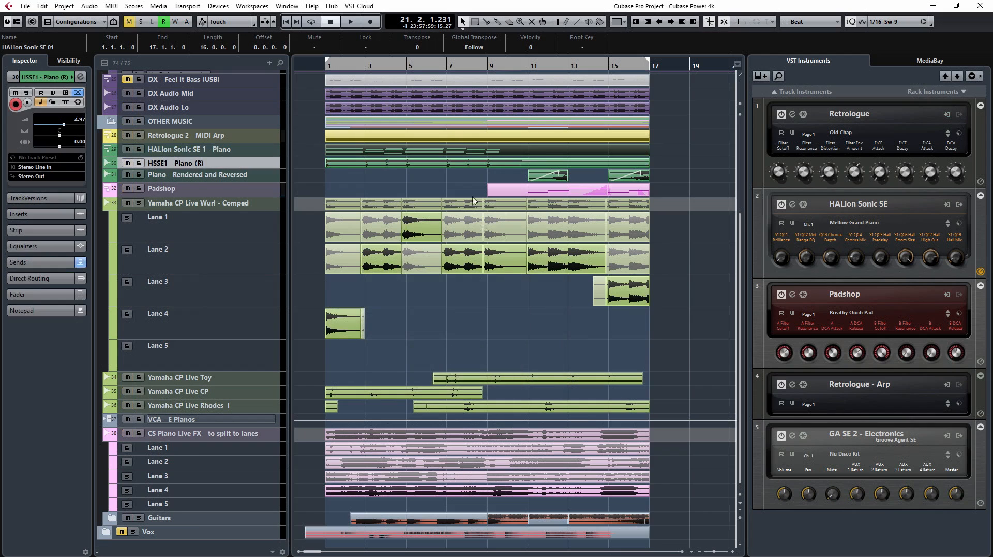
Step: Apply the Reverse process to the audio event on the HSSE1 - Piano (R) track while playing it back
{"action": "key", "text": "Home"}
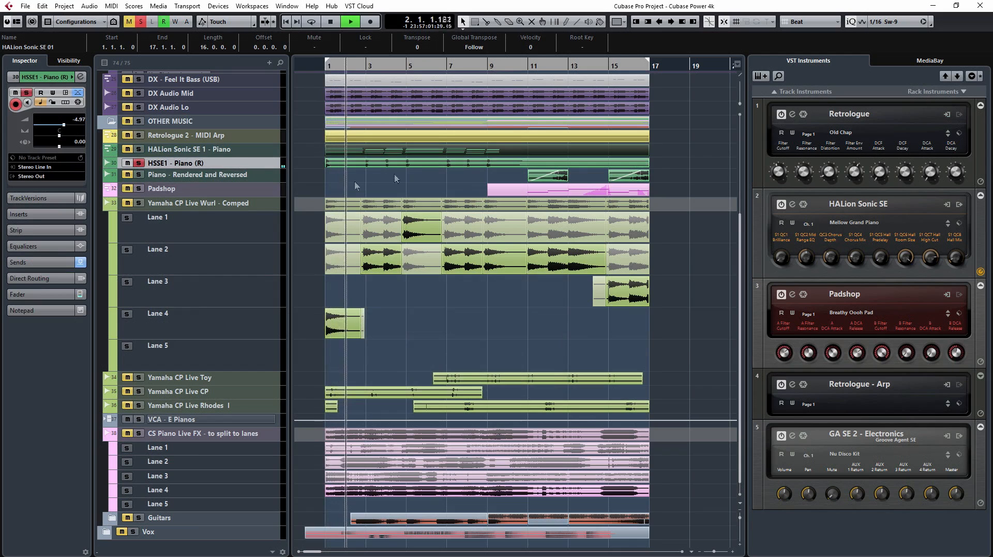
{"action": "left_click", "coordinate": [457, 164]}
{"action": "left_click", "coordinate": [90, 6]}
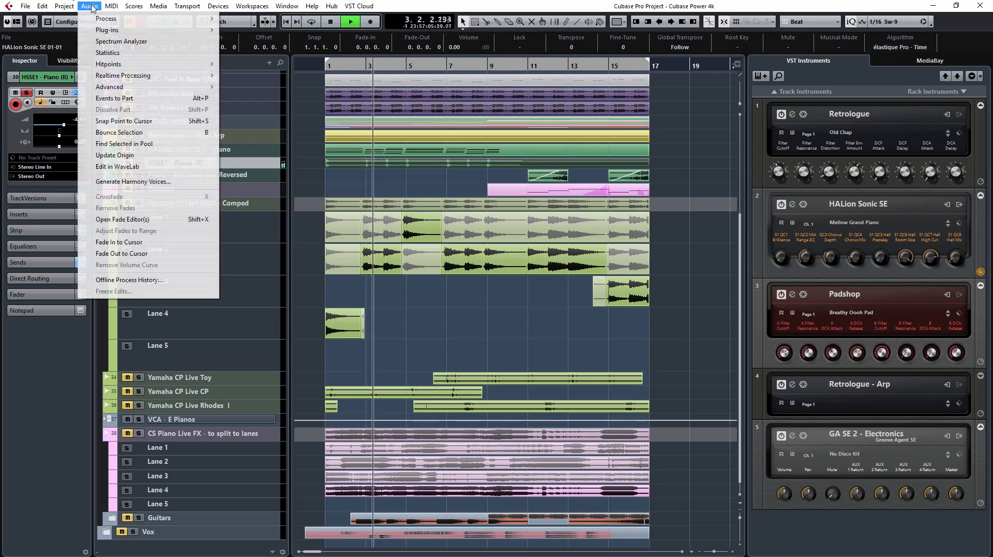
{"action": "mouse_move", "coordinate": [182, 20]}
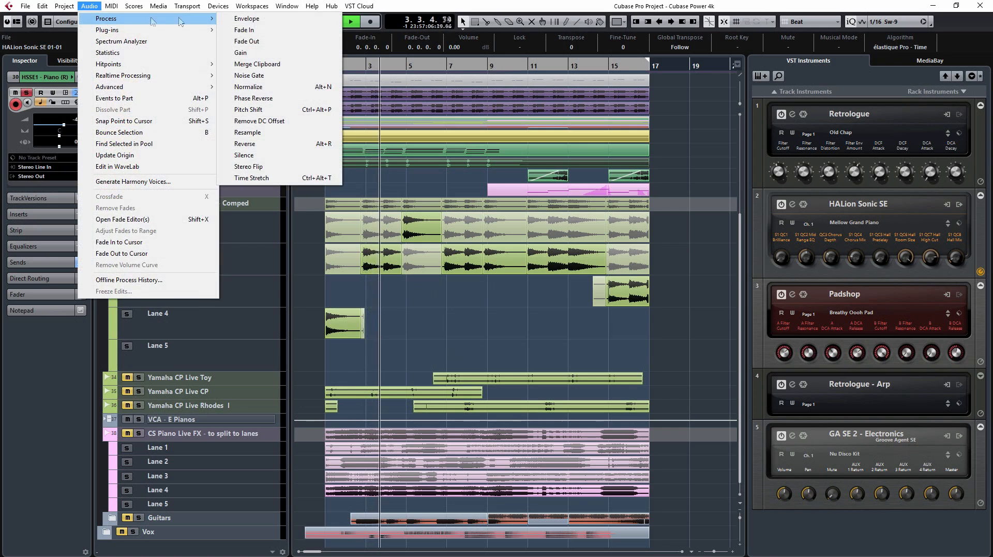
{"action": "left_click", "coordinate": [257, 143]}
{"action": "left_click", "coordinate": [447, 66]}
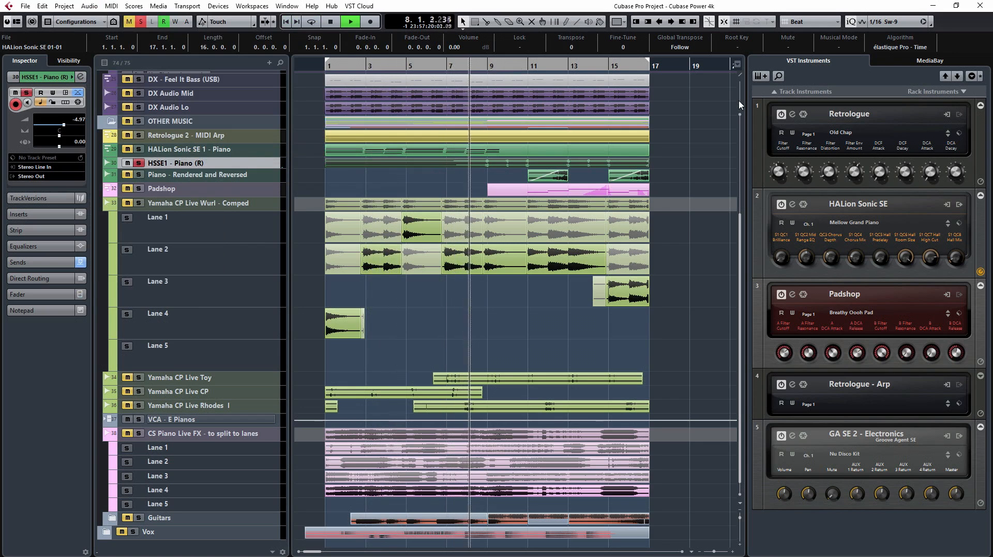
Step: Enlarge the track rows to examine the reversed piano waveform, and delete the HSSE1 - Piano (R) track
{"action": "left_click_drag", "start_coordinate": [740, 104], "coordinate": [740, 102]}
{"action": "left_click", "coordinate": [741, 527]}
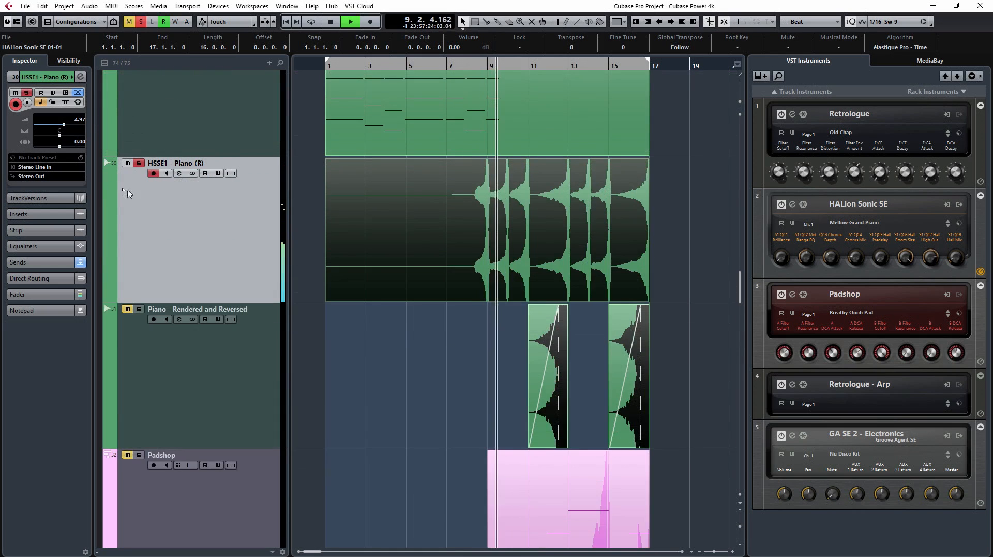
{"action": "left_click", "coordinate": [565, 222]}
{"action": "left_click", "coordinate": [692, 231]}
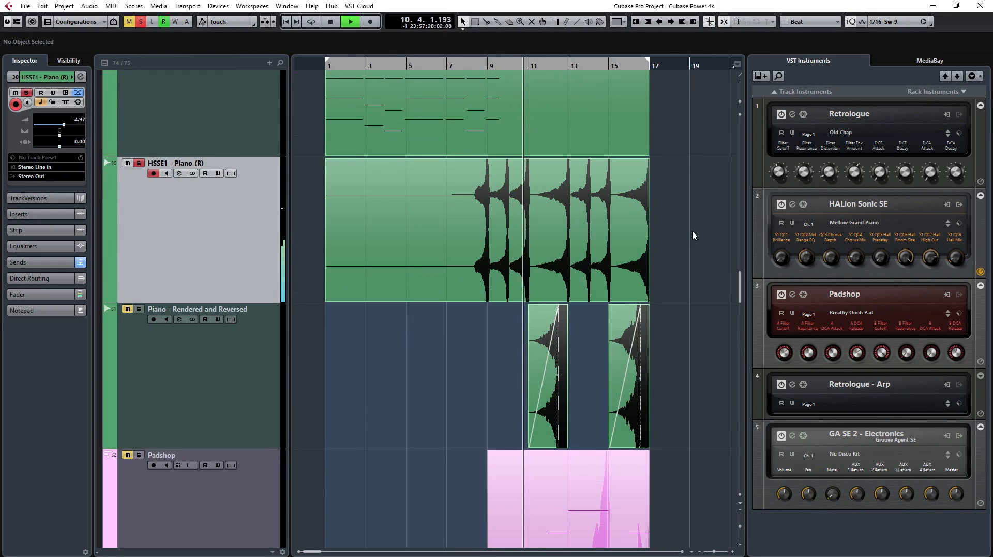
{"action": "key", "text": "Delete"}
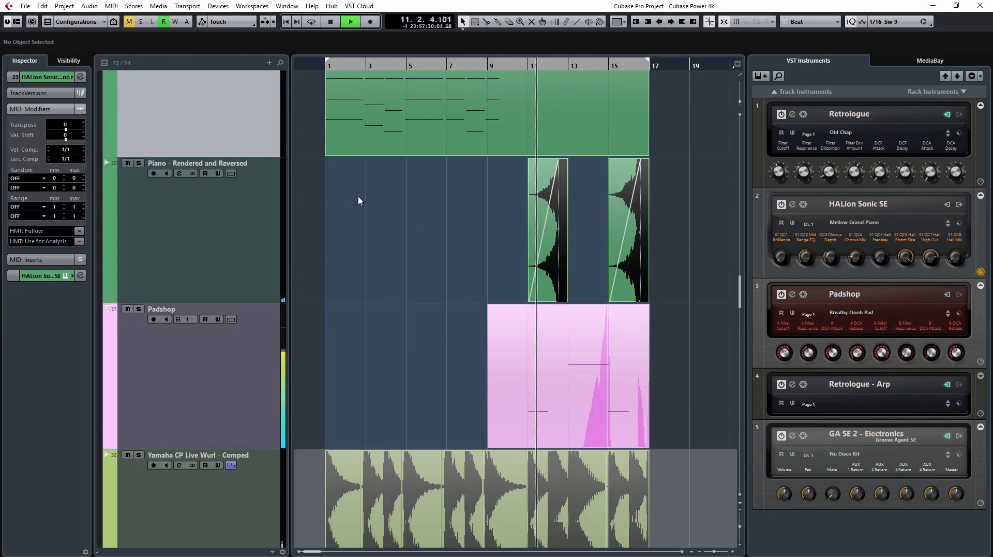
Step: Stop playback and solo the CS Piano Live FX - to split to lanes track
{"action": "key", "text": "shift+g"}
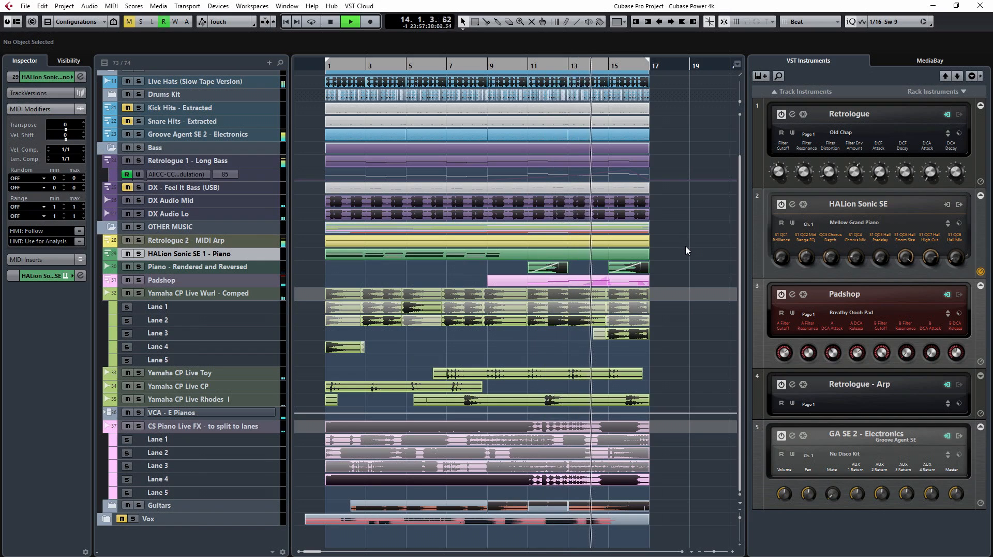
{"action": "key", "text": "space"}
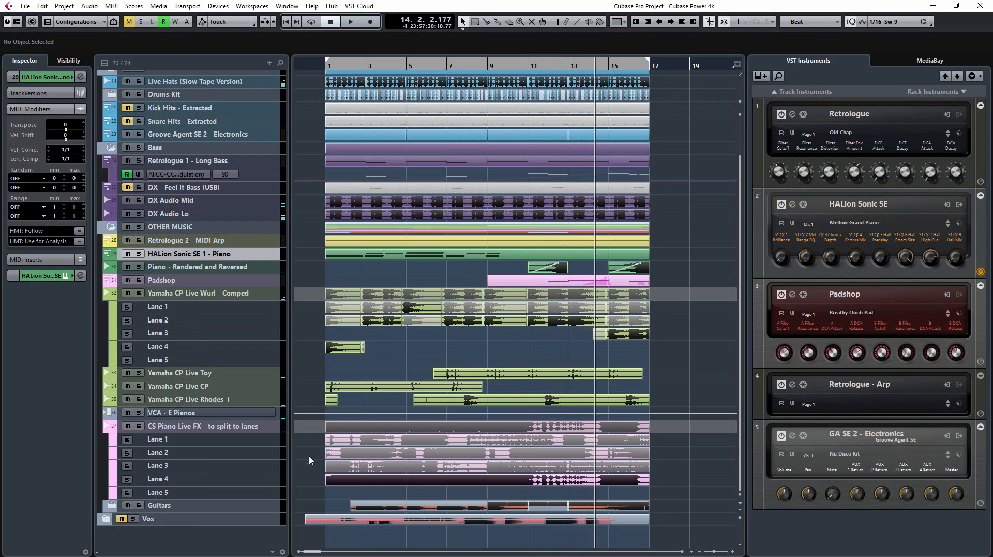
{"action": "left_click", "coordinate": [138, 426]}
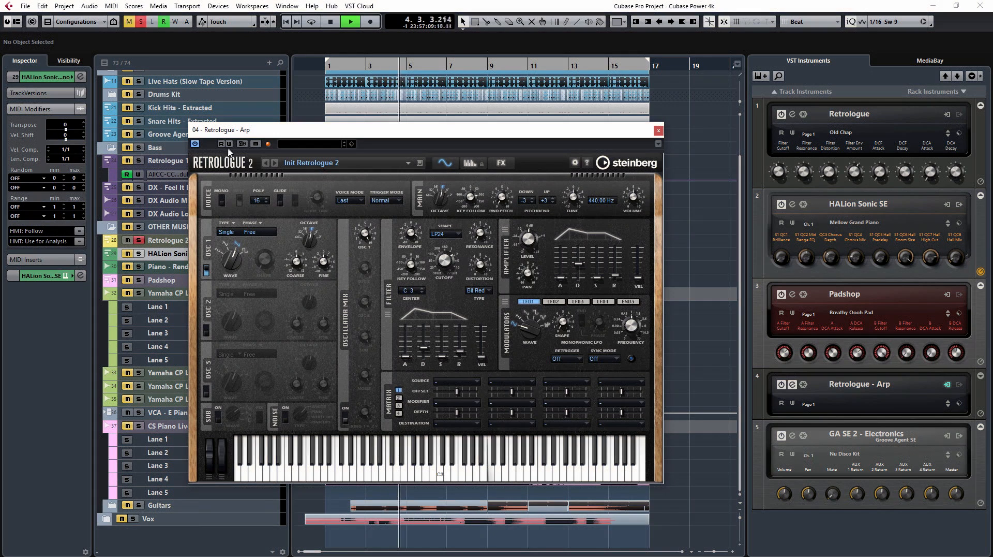
Step: Record Filter Cutoff, DCA Release and DCA Decay automation for Retrologue - Arp during playback, and close the instrument window
{"action": "left_click_drag", "start_coordinate": [444, 264], "coordinate": [444, 269]}
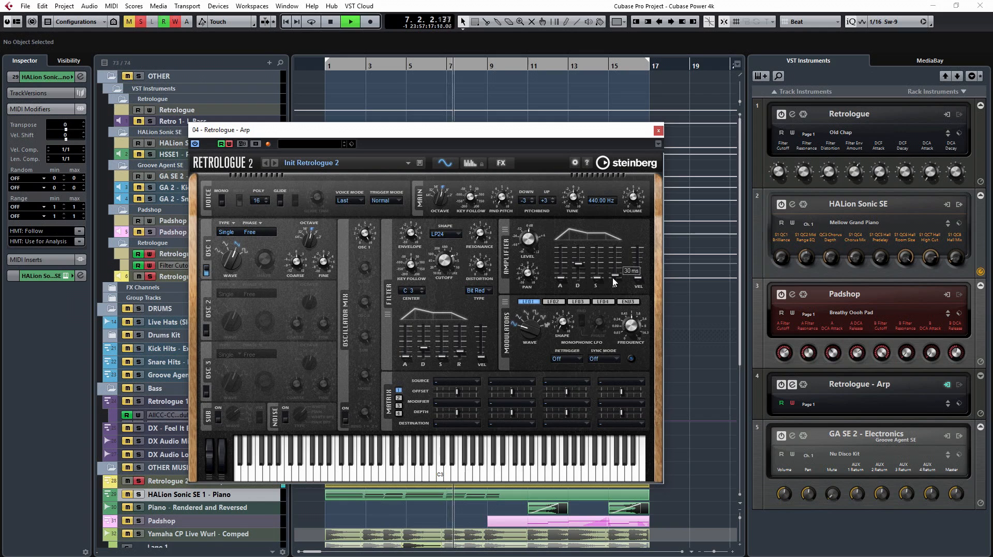
{"action": "left_click_drag", "start_coordinate": [614, 282], "coordinate": [612, 264]}
{"action": "left_click_drag", "start_coordinate": [611, 264], "coordinate": [580, 268]}
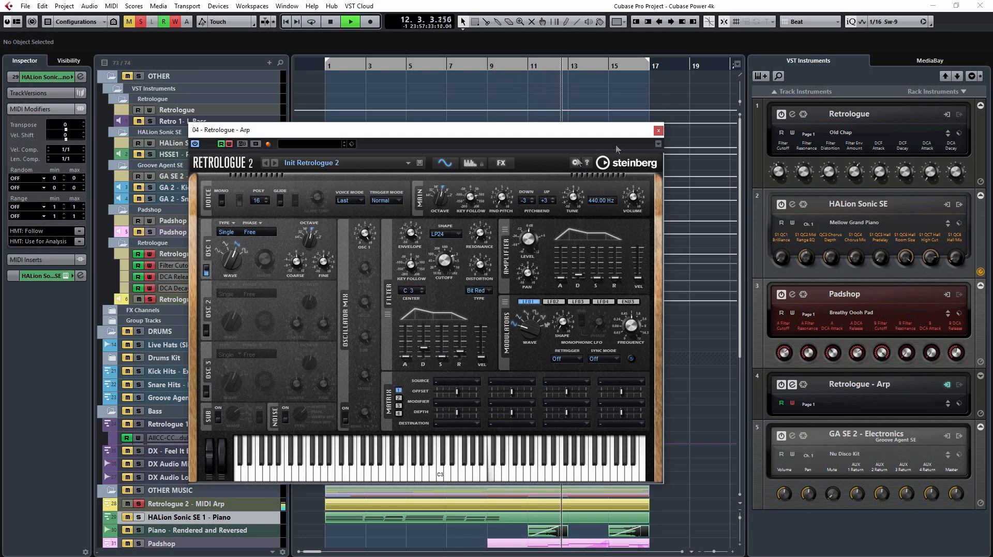
{"action": "left_click", "coordinate": [658, 130]}
Step: Play the soloed Retrologue arp from the project start to review the recorded automation curves
{"action": "key", "text": "KP_1"}
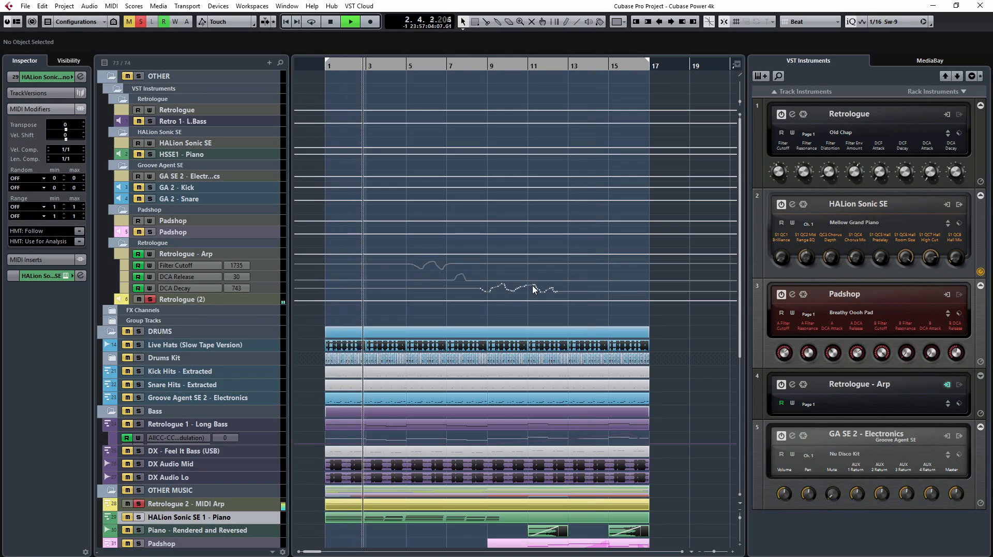
{"action": "left_click", "coordinate": [415, 68]}
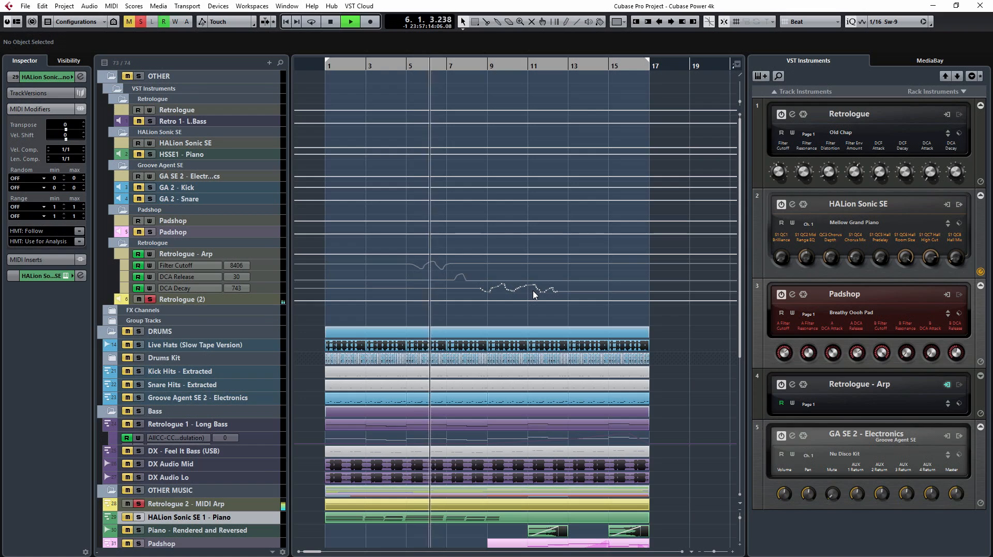
{"action": "key", "text": "space"}
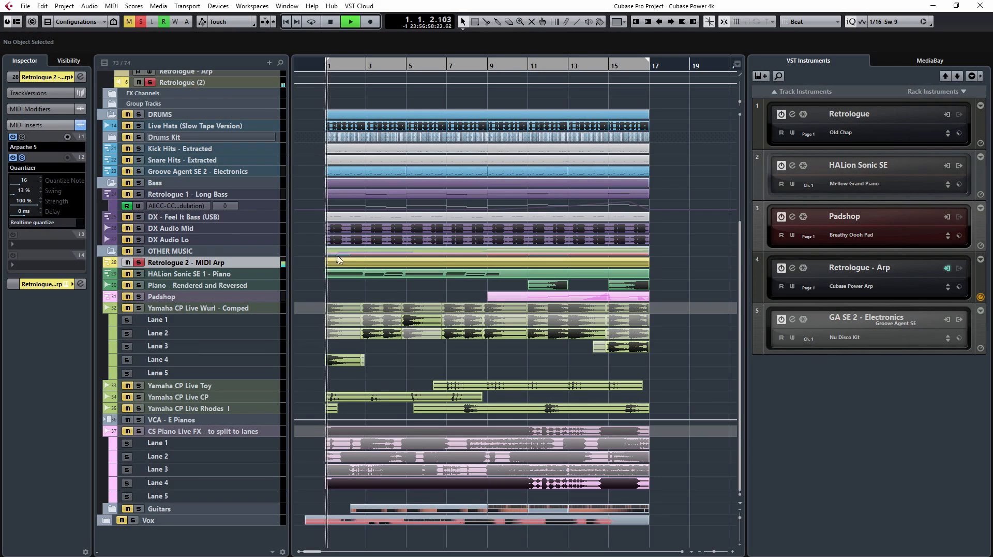
Step: Select the MIDI part on the Retrologue 2 - MIDI Arp track, stop playback and open the part
{"action": "left_click", "coordinate": [354, 266]}
{"action": "key", "text": "space"}
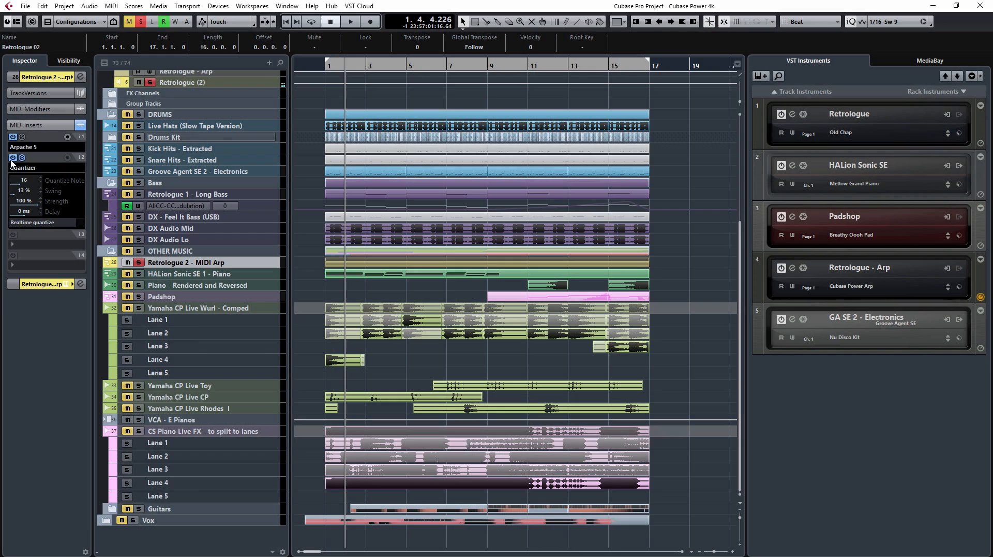
{"action": "double_click", "coordinate": [359, 268]}
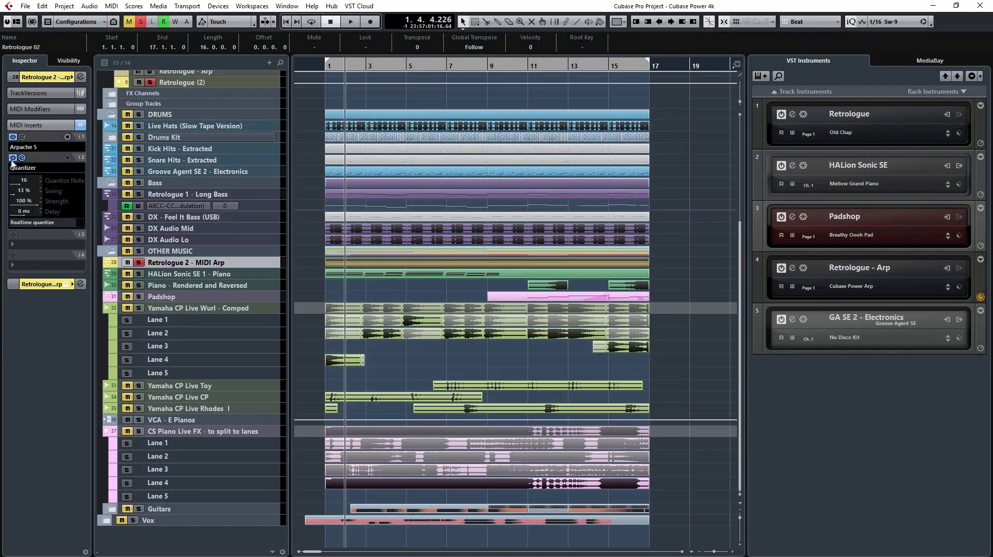
Step: Bypass the Quantizer and Arpache 5 MIDI inserts, play the arp from the start, and reactivate both inserts one by one during playback
{"action": "left_click", "coordinate": [13, 158]}
{"action": "left_click", "coordinate": [13, 137]}
{"action": "key", "text": "space"}
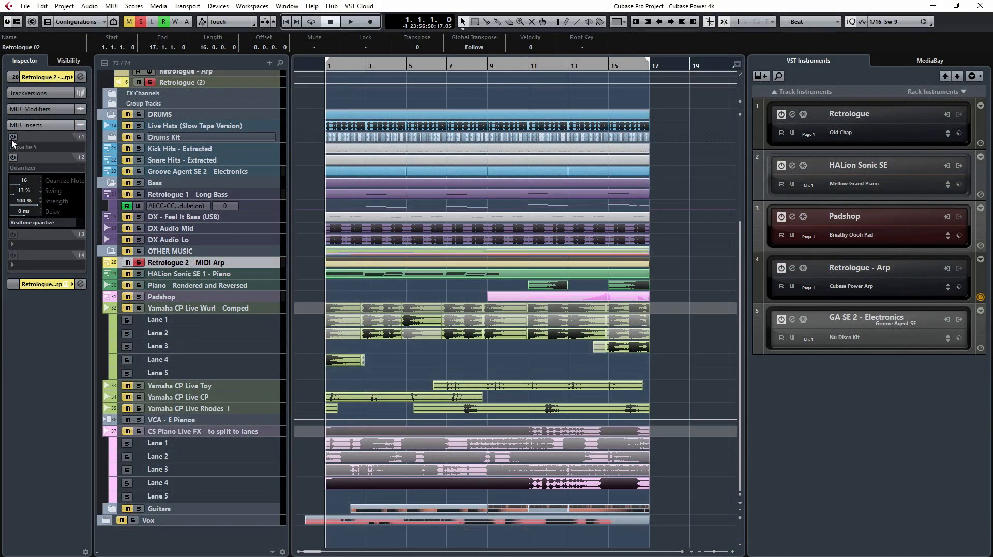
{"action": "left_click", "coordinate": [13, 136]}
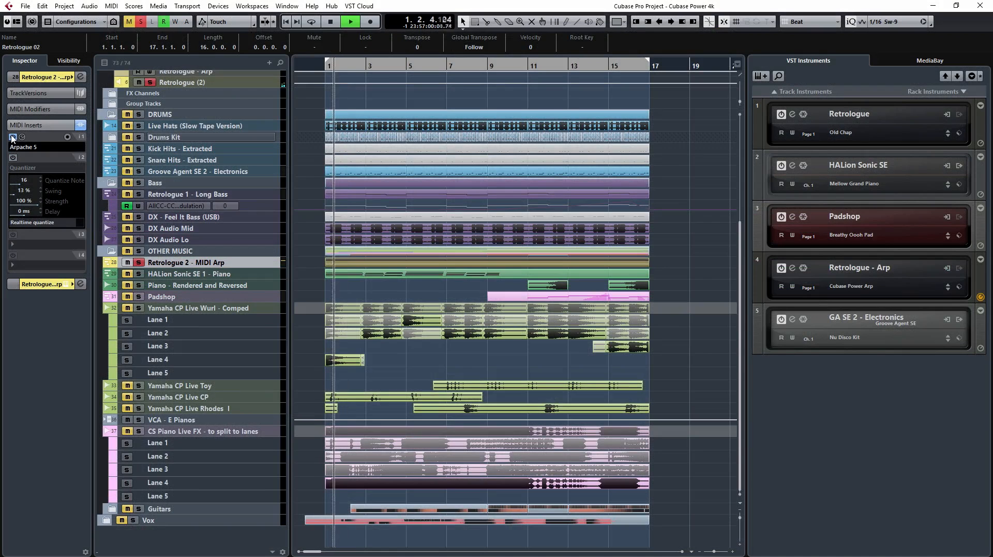
{"action": "left_click", "coordinate": [13, 158]}
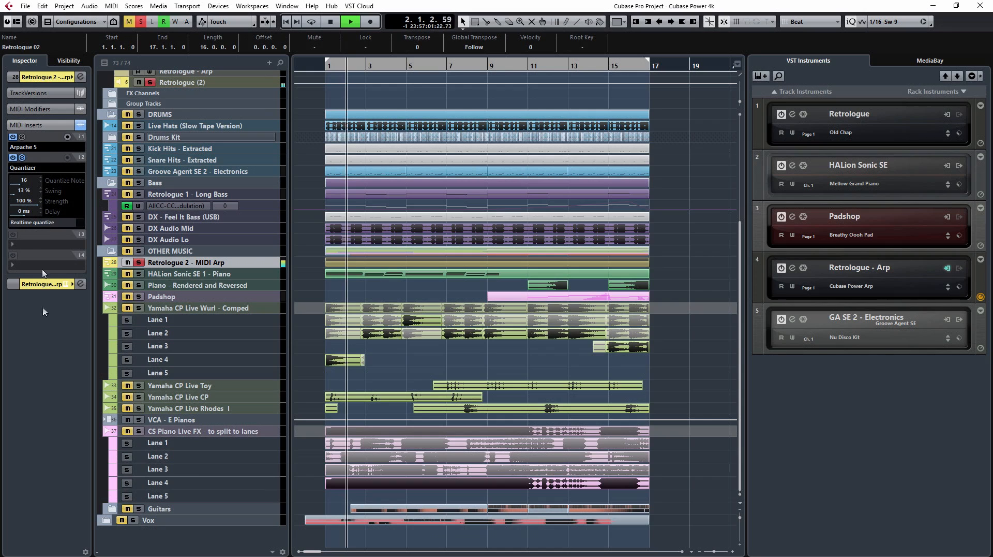
{"action": "key", "text": "space"}
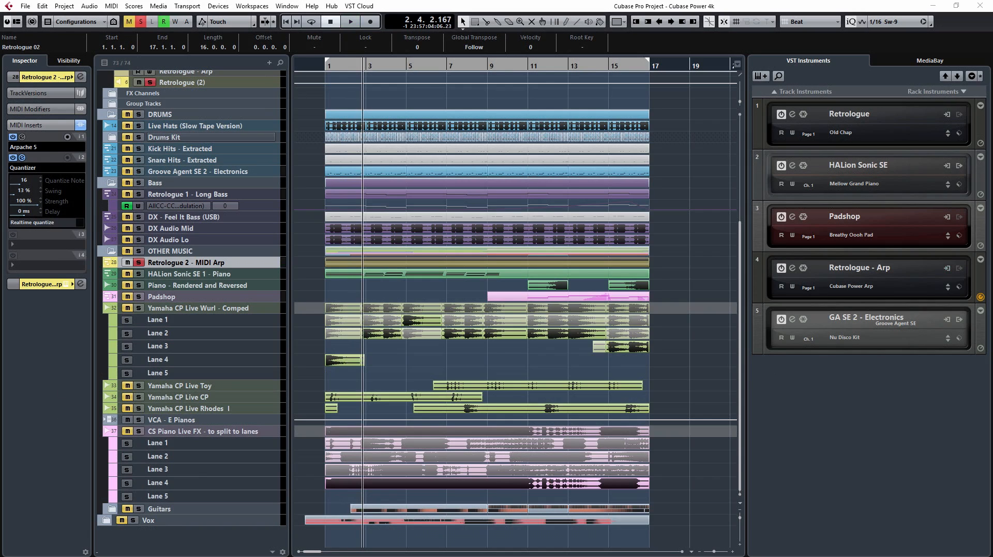
Step: Show and hide the Quick Controls of all rack instruments, and view the preset browser of Retrologue - Arp
{"action": "left_click", "coordinate": [973, 77]}
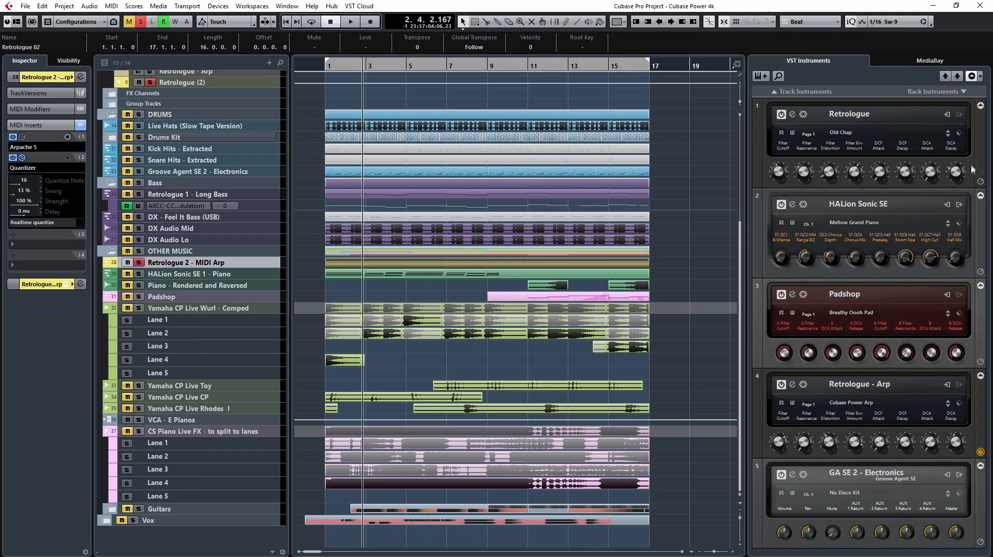
{"action": "left_click", "coordinate": [972, 76]}
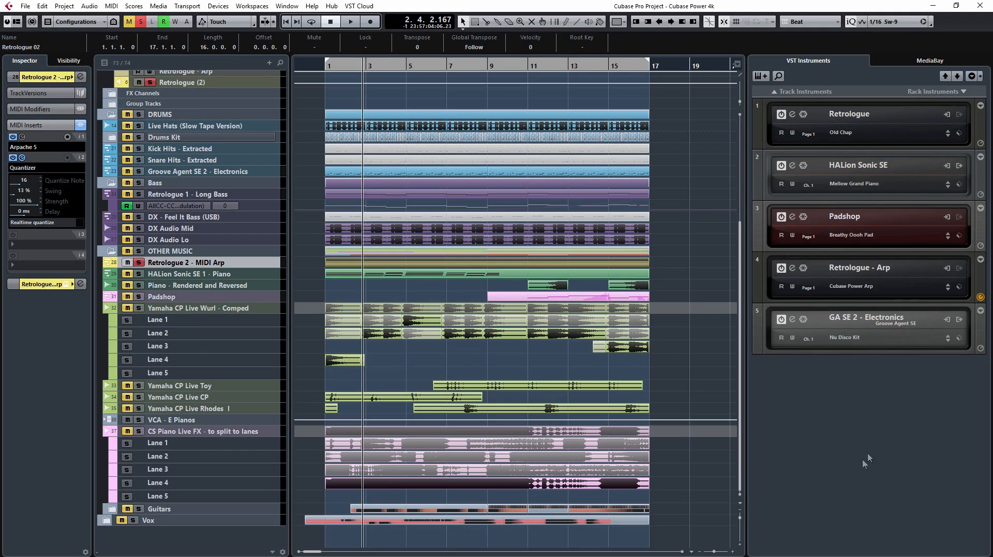
{"action": "left_click", "coordinate": [792, 268]}
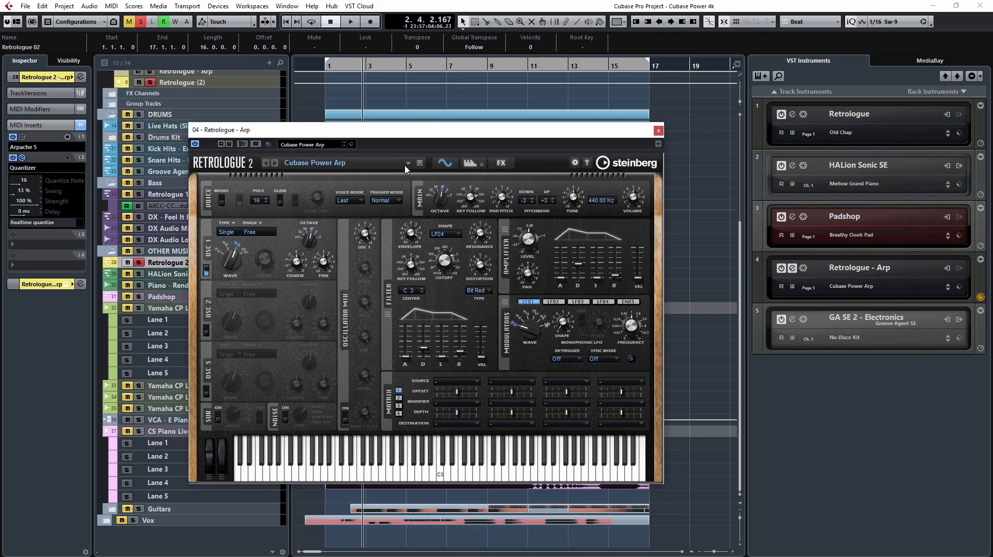
{"action": "left_click", "coordinate": [364, 163]}
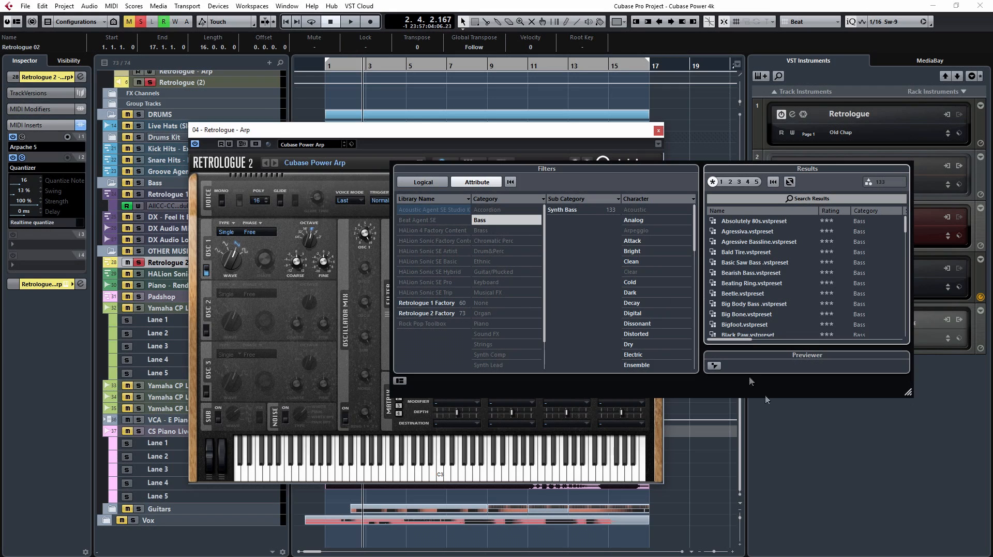
{"action": "left_click", "coordinate": [818, 443]}
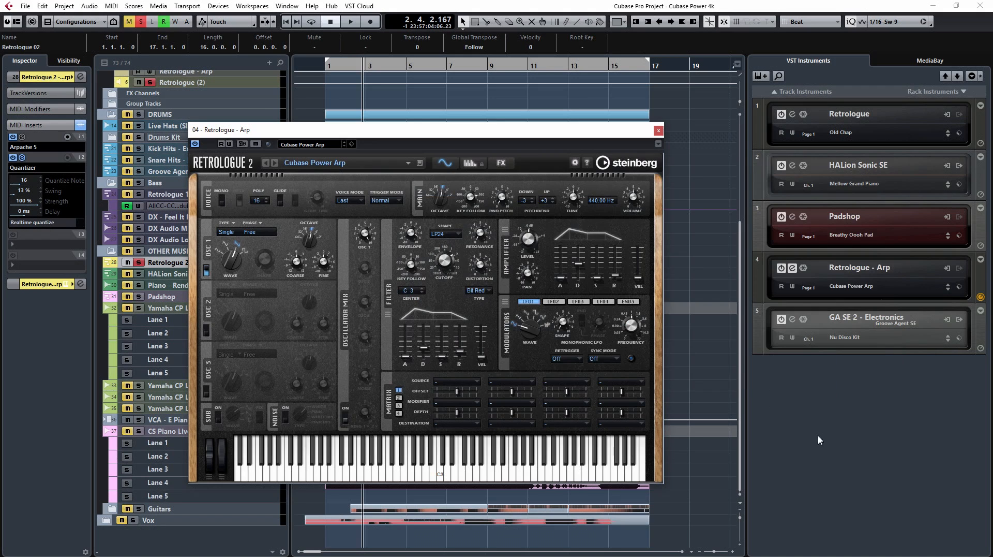